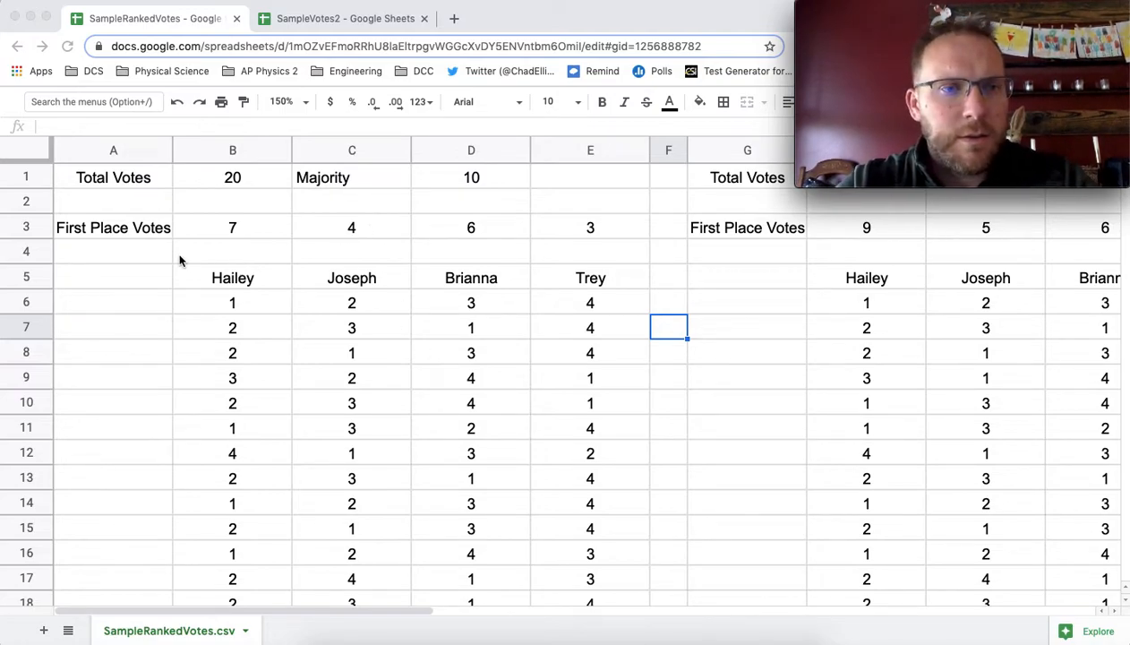
Step: Examine the formulas behind the total vote count in B1 and the majority threshold in D1
{"action": "left_click", "coordinate": [244, 229]}
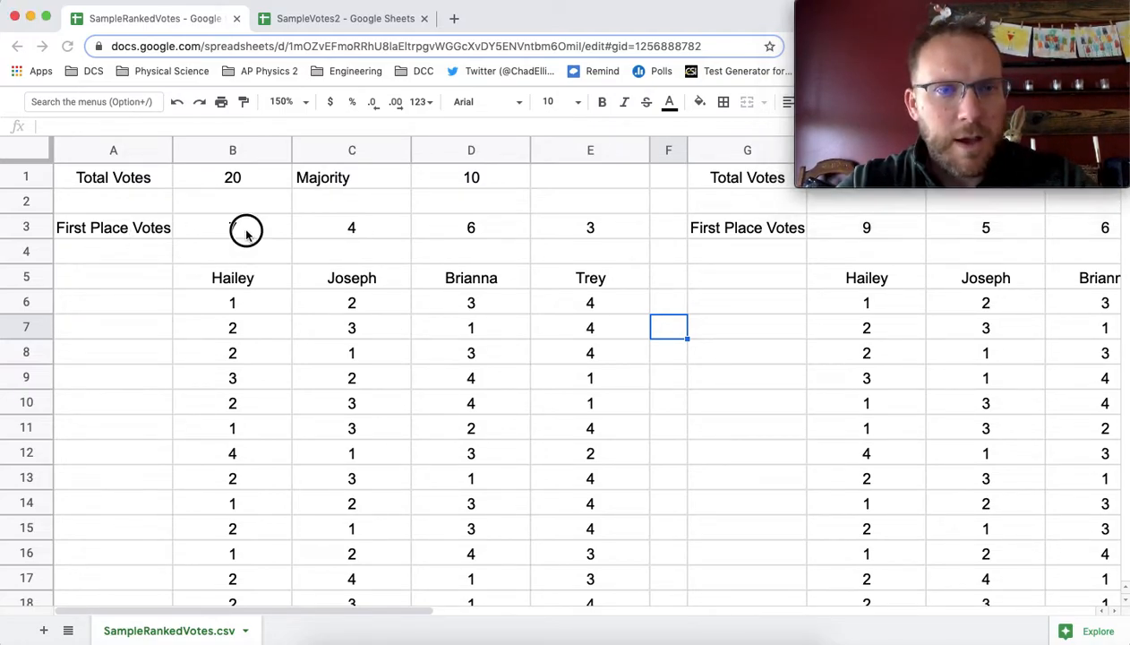
{"action": "left_click", "coordinate": [206, 174]}
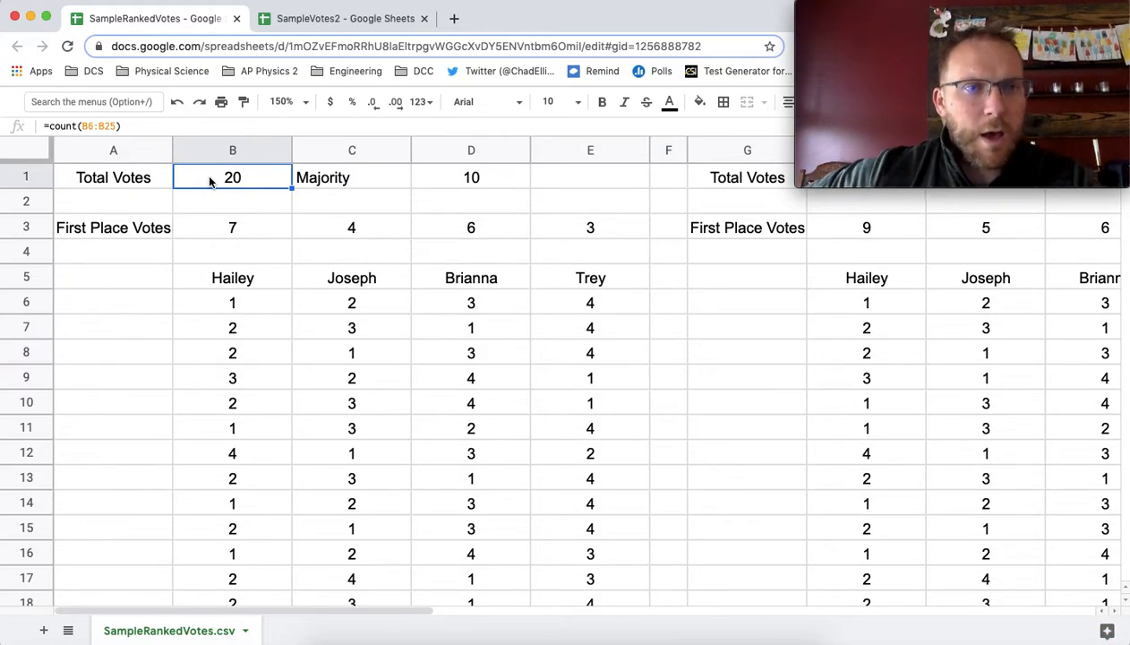
{"action": "left_click", "coordinate": [208, 181]}
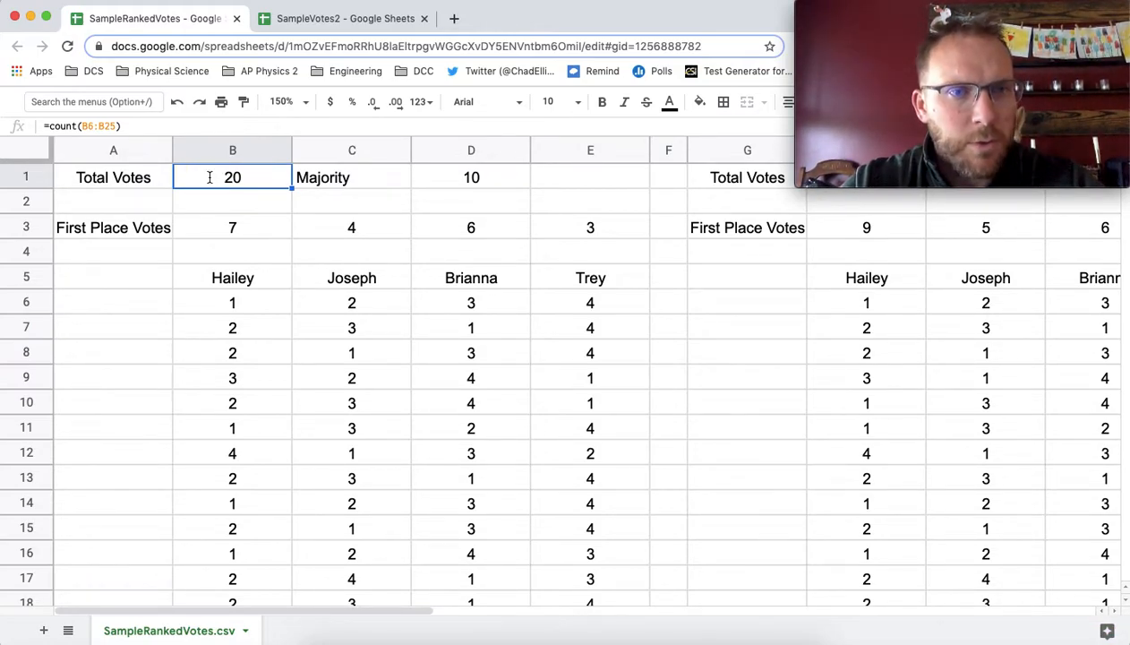
{"action": "double_click", "coordinate": [209, 177]}
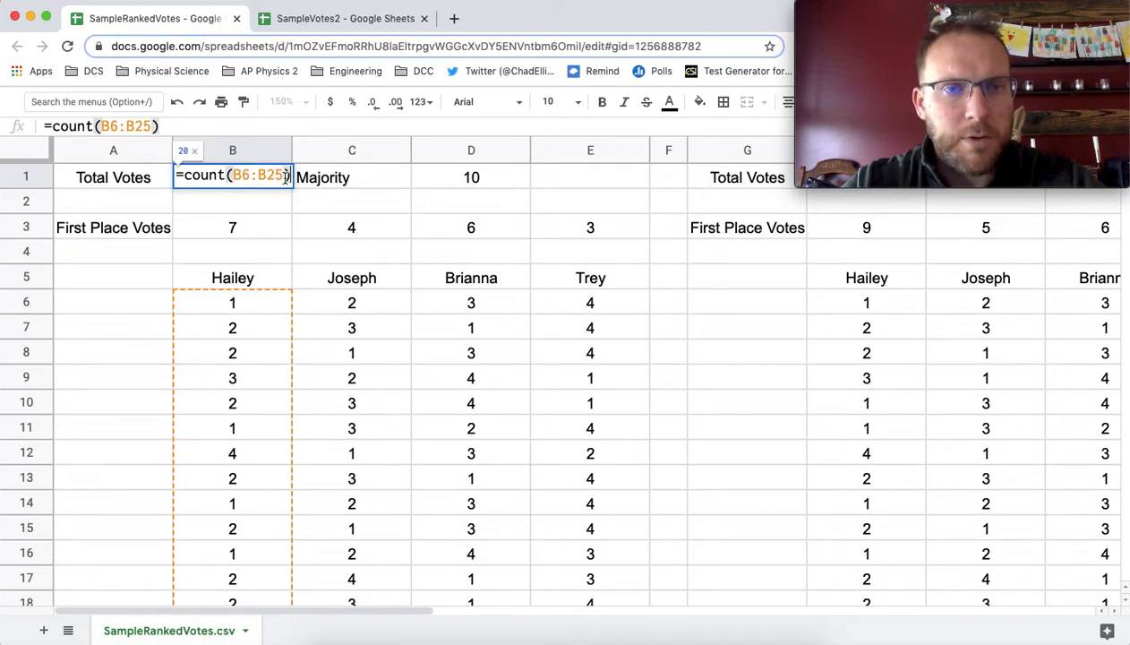
{"action": "left_click", "coordinate": [383, 178]}
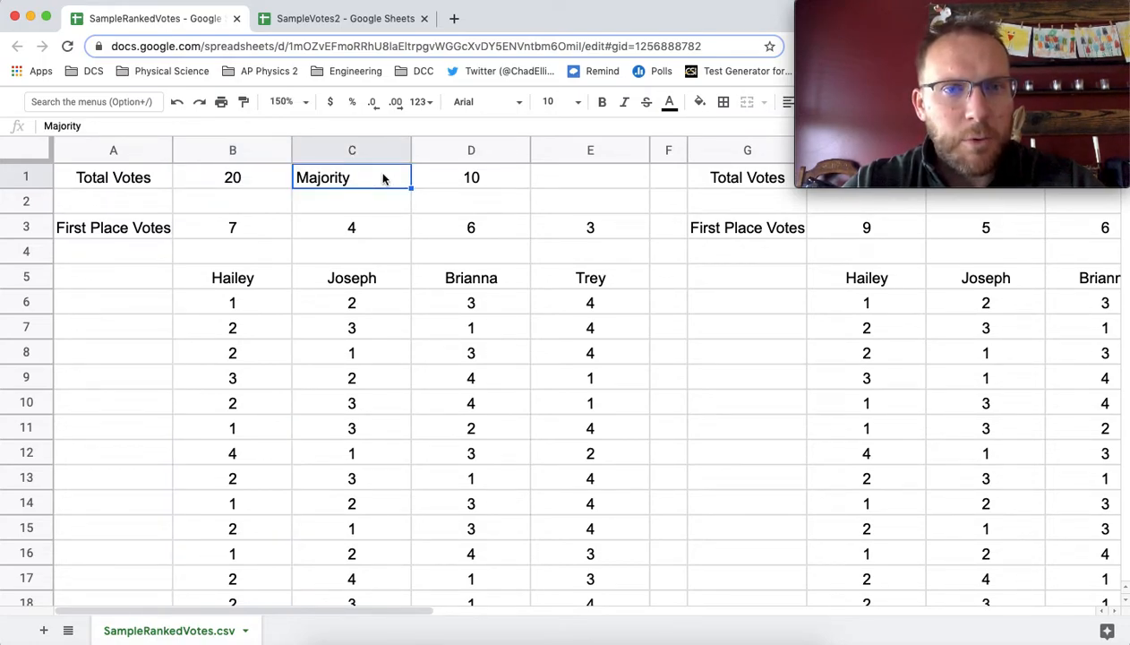
{"action": "left_click", "coordinate": [433, 181]}
{"action": "double_click", "coordinate": [433, 181]}
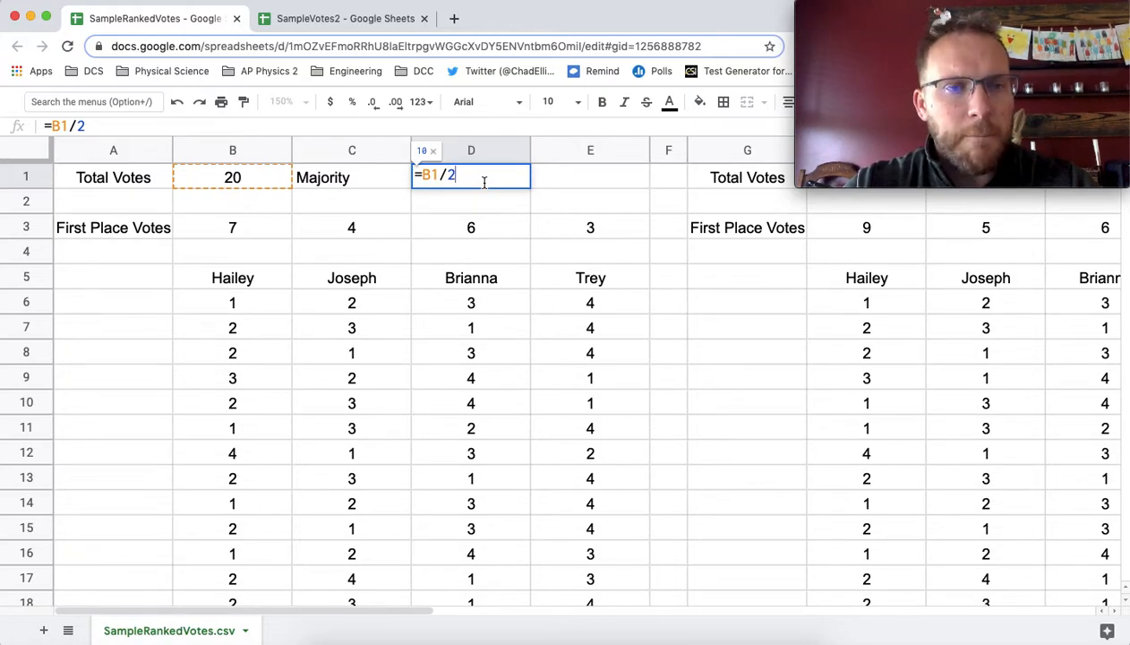
{"action": "left_click", "coordinate": [83, 231]}
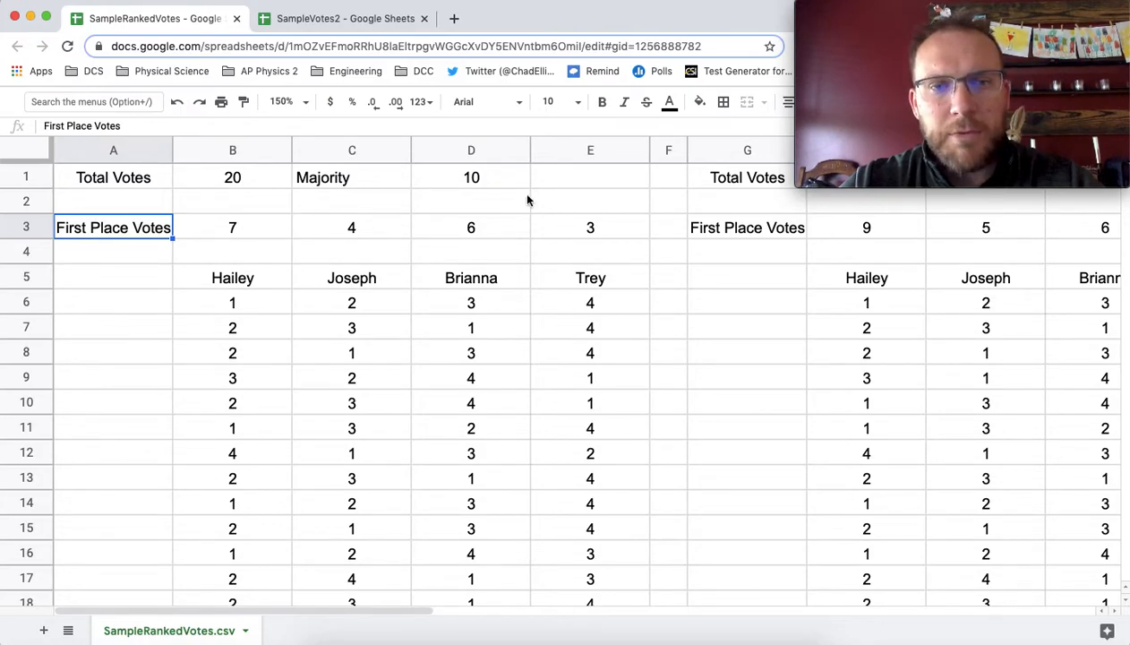
Step: Change the first-place votes formula in B3 to count second-place rankings with =countif(B6:B25,2)
{"action": "left_click", "coordinate": [251, 231]}
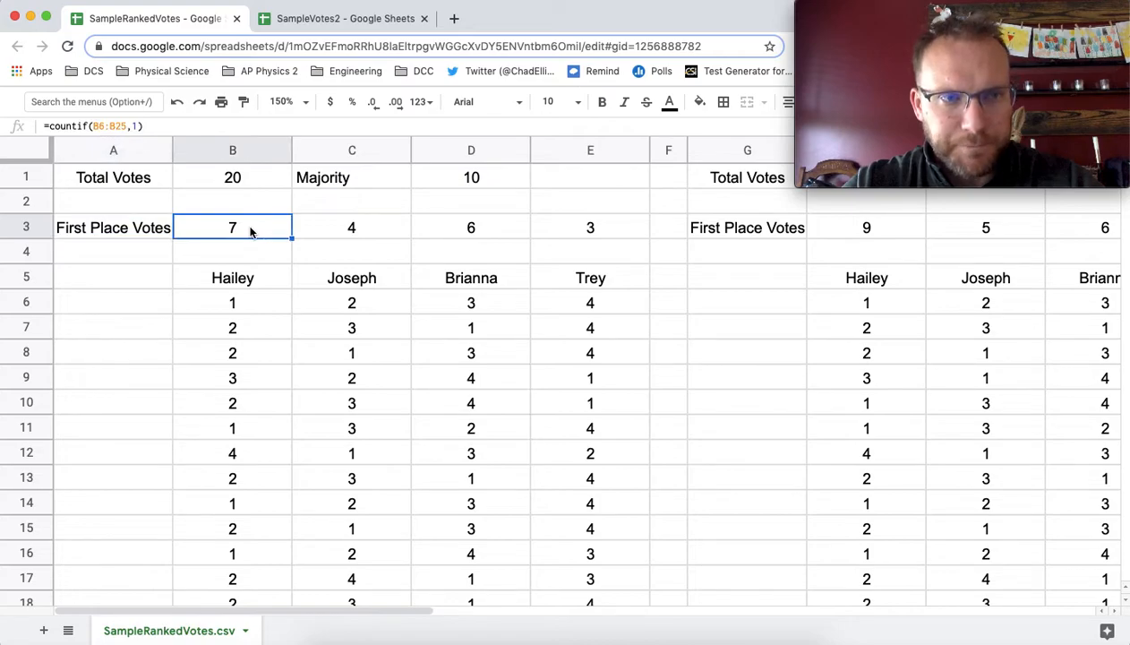
{"action": "double_click", "coordinate": [197, 227]}
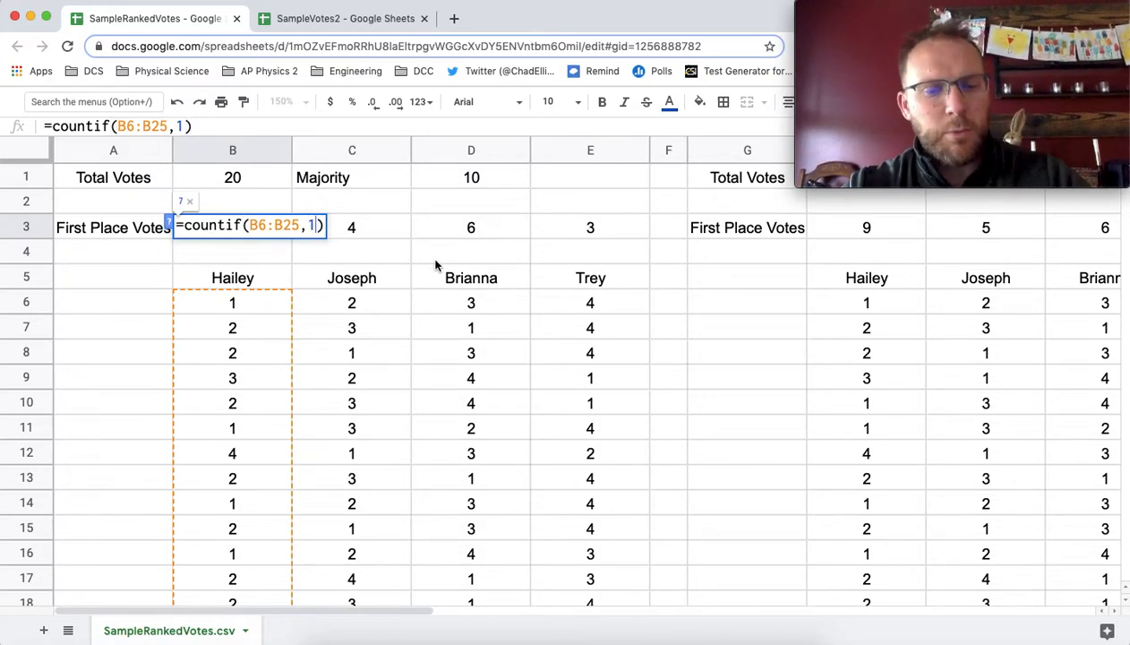
{"action": "key", "text": "BackSpace"}
{"action": "type", "text": "2"}
{"action": "key", "text": "Return"}
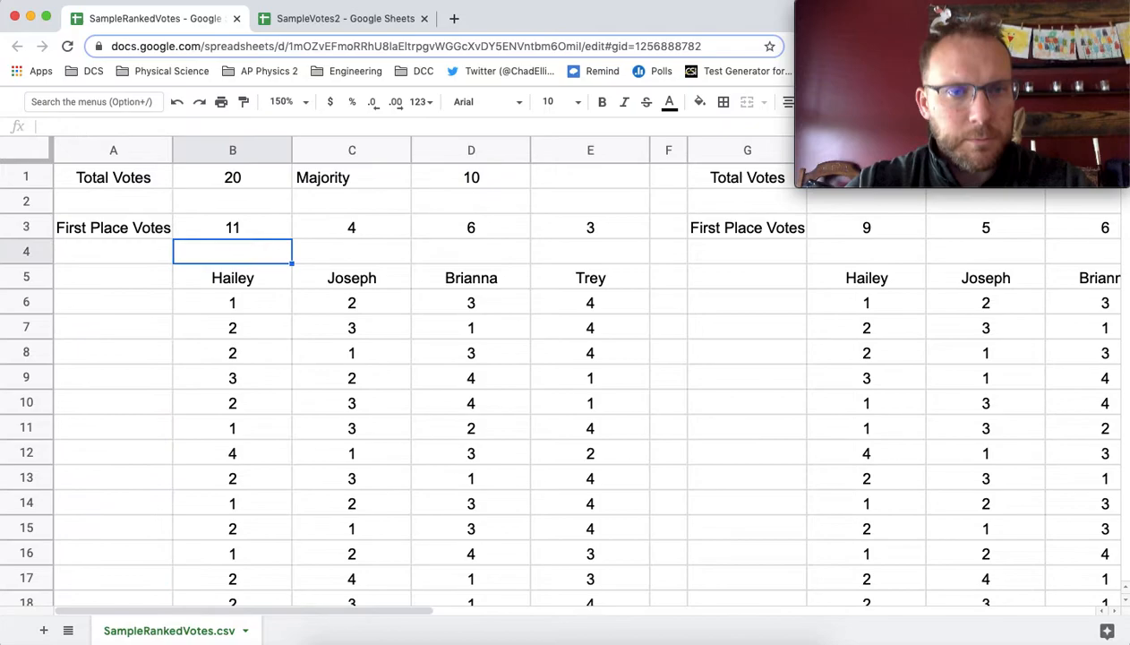
Step: Set the B3 formula's criterion back to first-place rankings with =countif(B6:B25,1)
{"action": "left_click", "coordinate": [265, 237]}
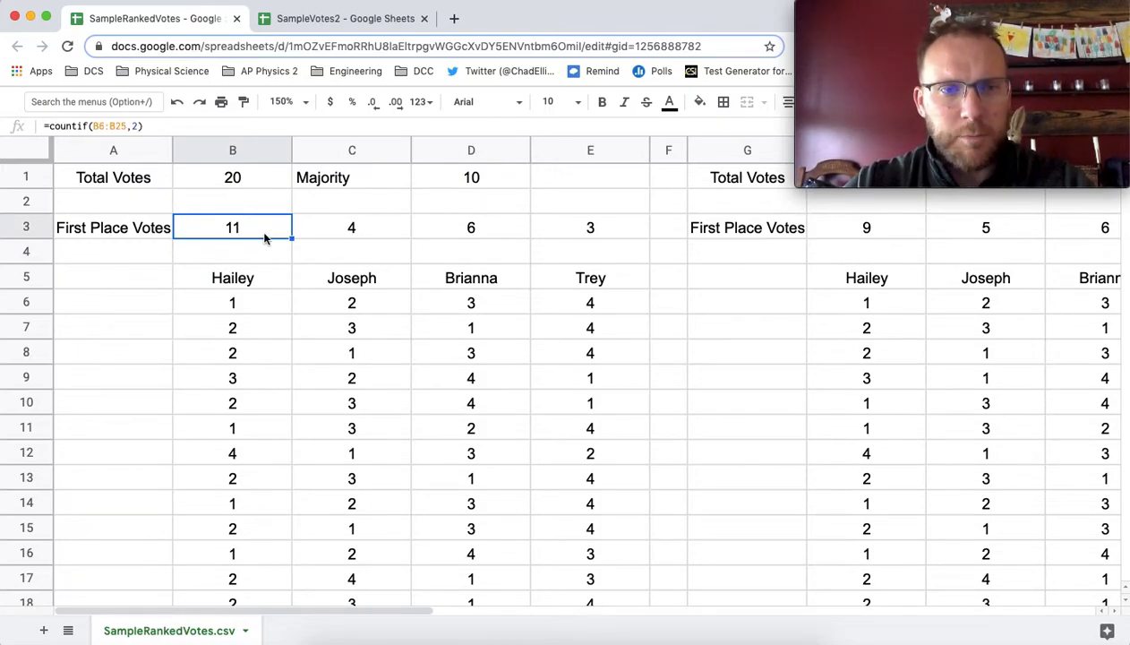
{"action": "double_click", "coordinate": [259, 228]}
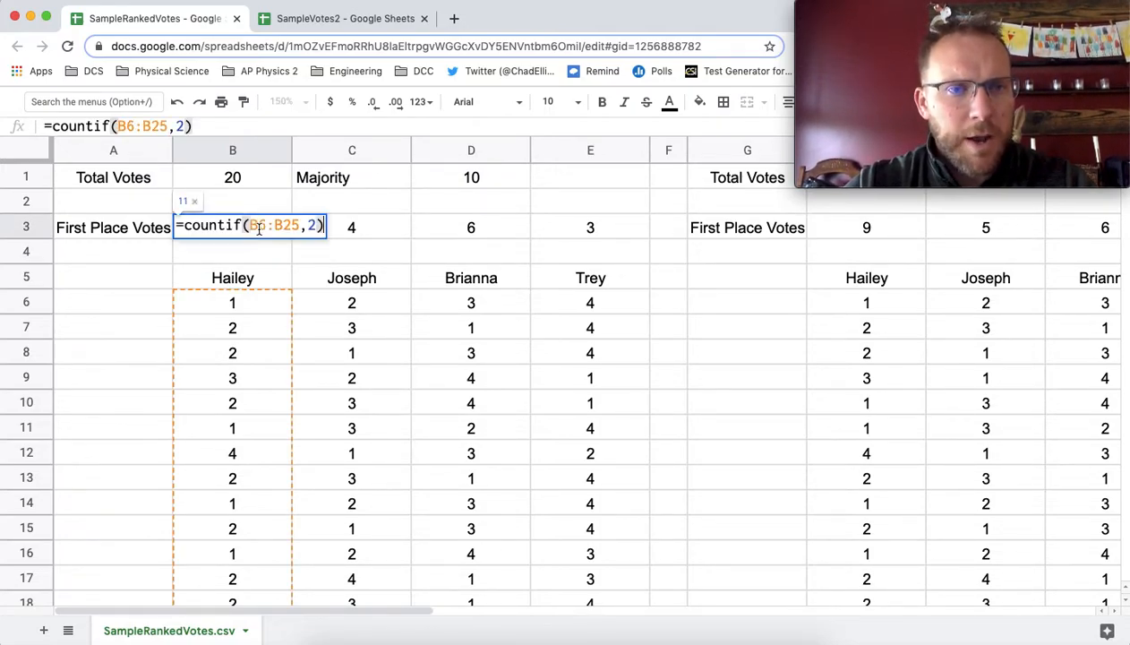
{"action": "key", "text": "BackSpace"}
{"action": "type", "text": "1"}
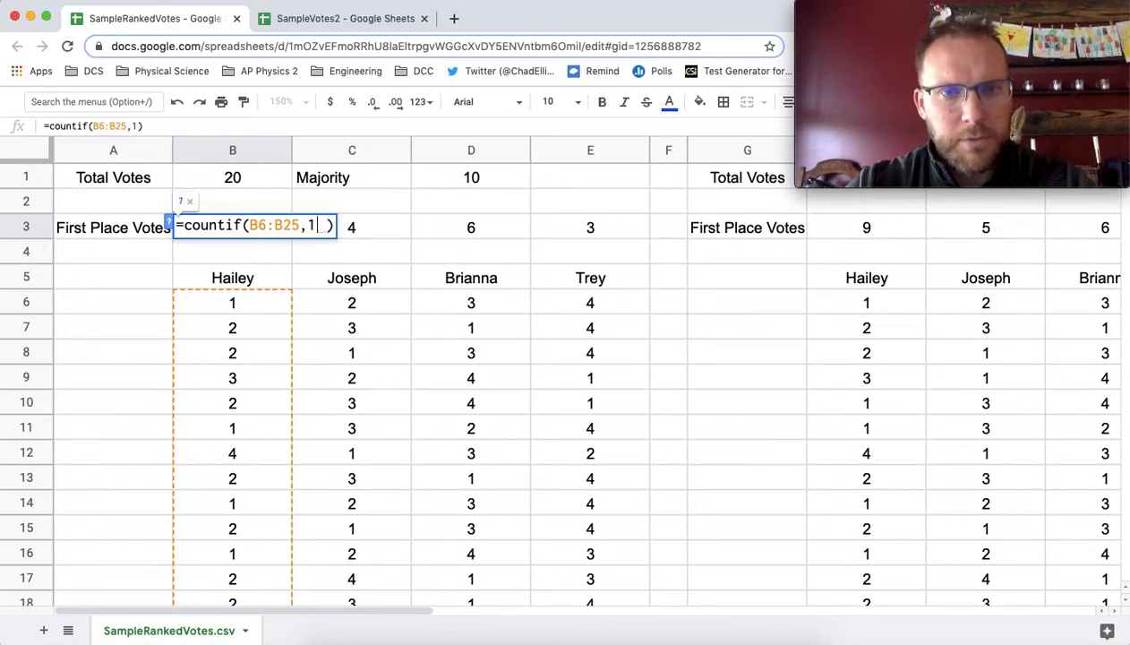
{"action": "key", "text": "Return"}
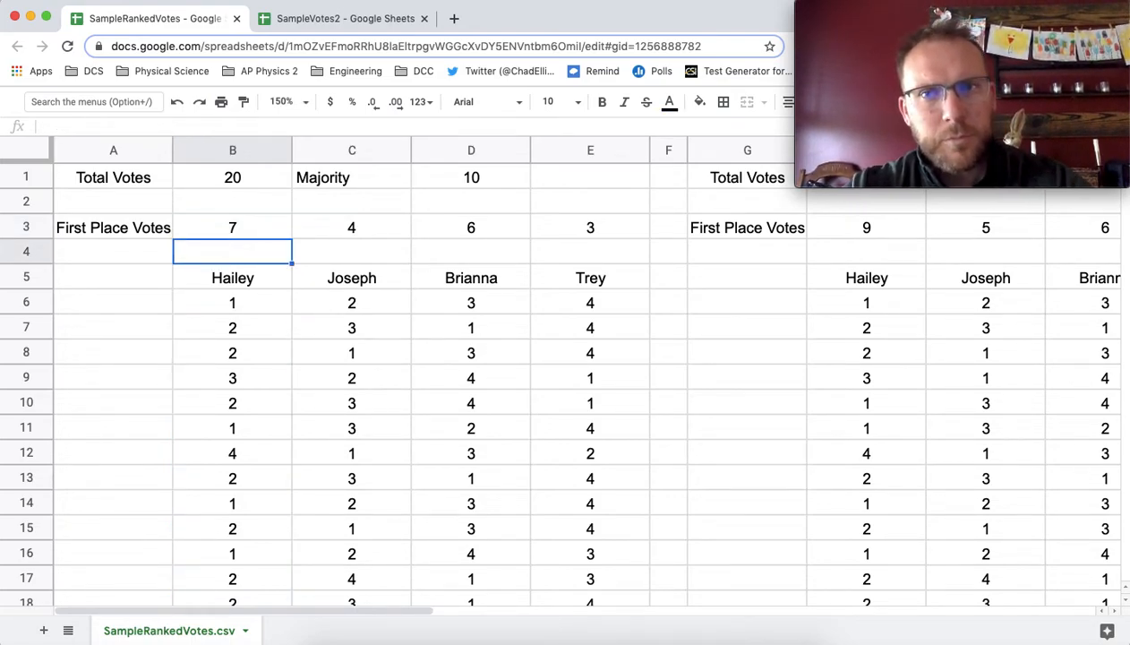
Step: Review the first-place vote formulas across B3 to E3 and look over the second- and third-round tables beside them
{"action": "left_click", "coordinate": [251, 233]}
{"action": "key", "text": "Right"}
{"action": "key", "text": "Right"}
{"action": "key", "text": "Right"}
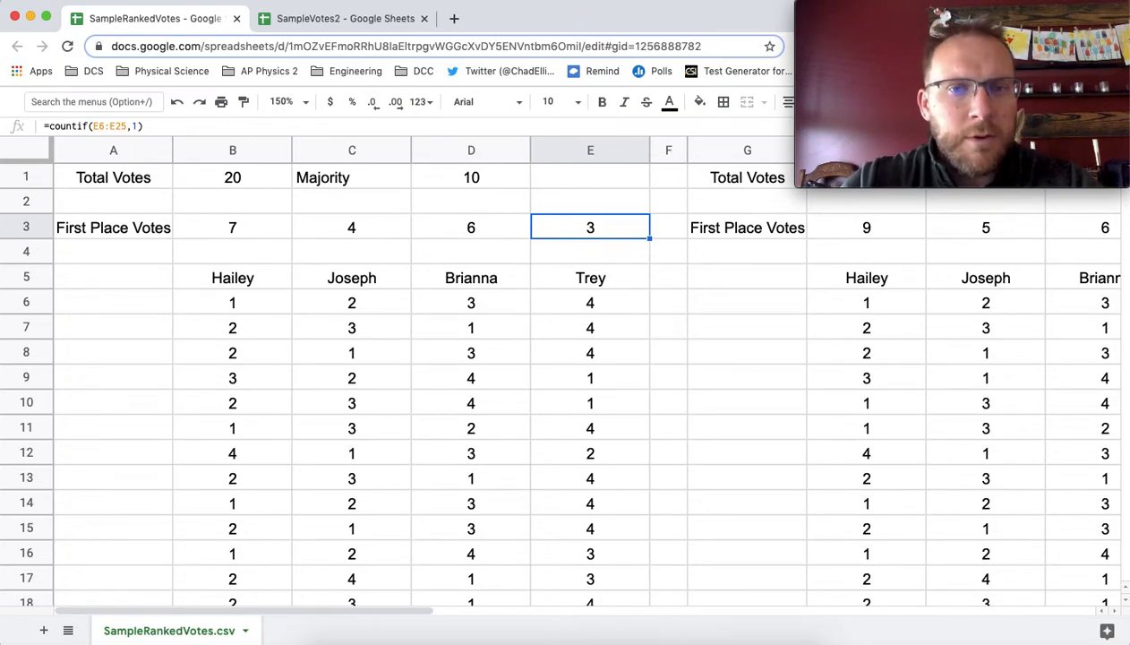
{"action": "scroll", "coordinate": [285, 304], "scroll_direction": "right", "scroll_amount": 2}
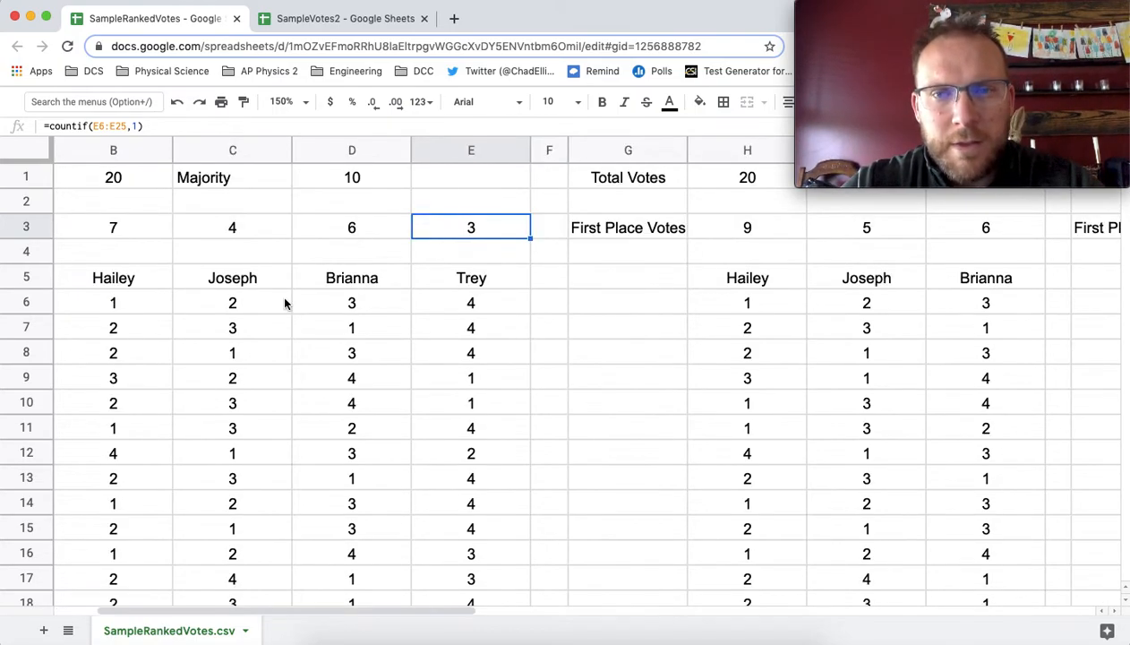
{"action": "scroll", "coordinate": [284, 304], "scroll_direction": "right", "scroll_amount": 4}
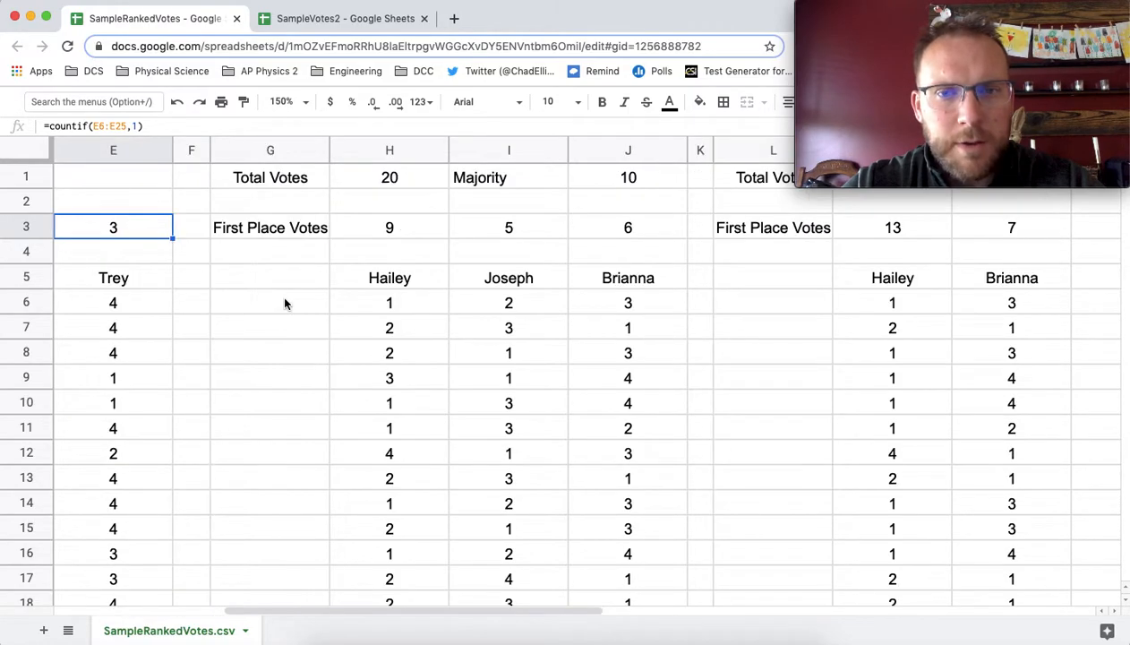
{"action": "scroll", "coordinate": [284, 304], "scroll_direction": "left", "scroll_amount": 4}
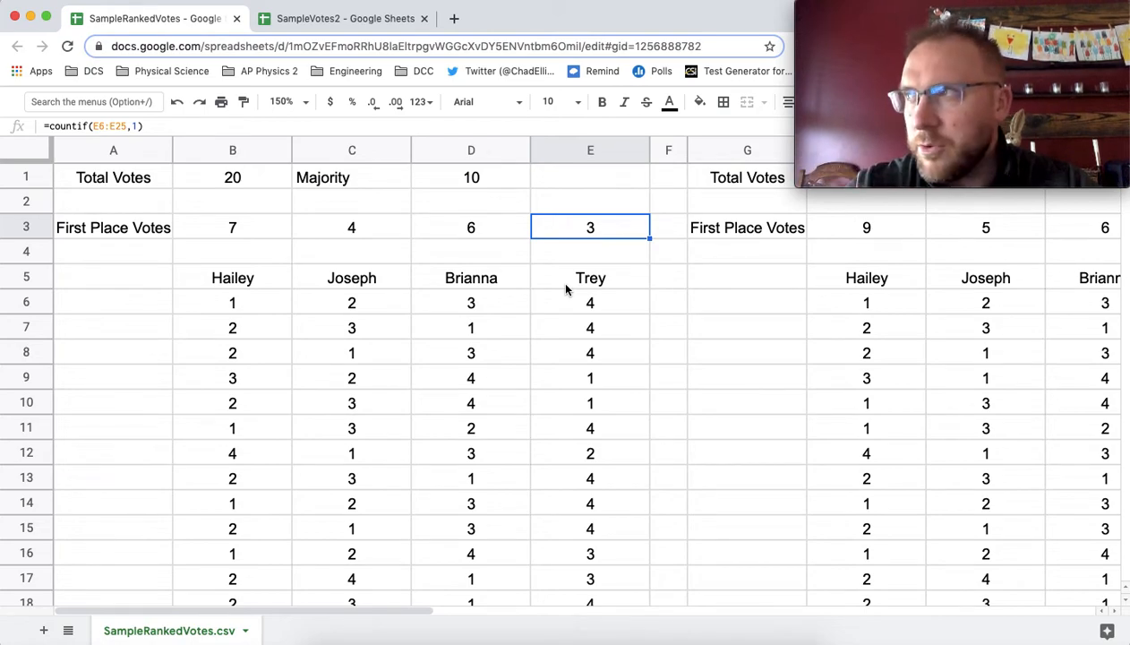
Step: Transfer the last-place candidate's votes in rows 9 and 10 by setting C9 and B10 to 1
{"action": "left_click", "coordinate": [535, 383]}
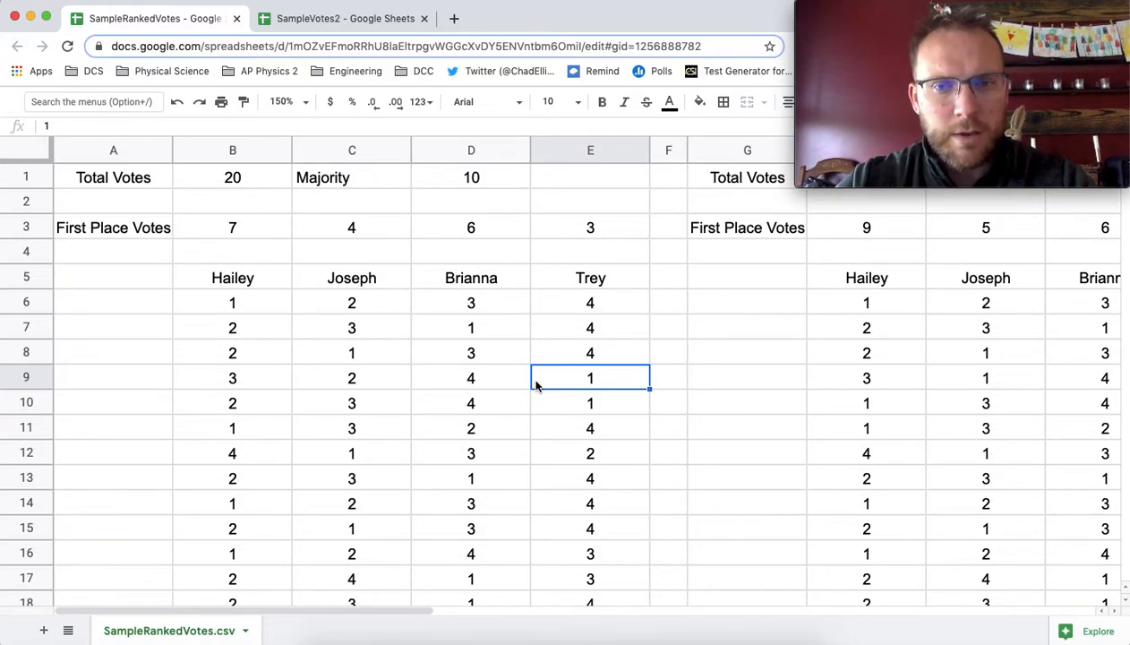
{"action": "key", "text": "Left"}
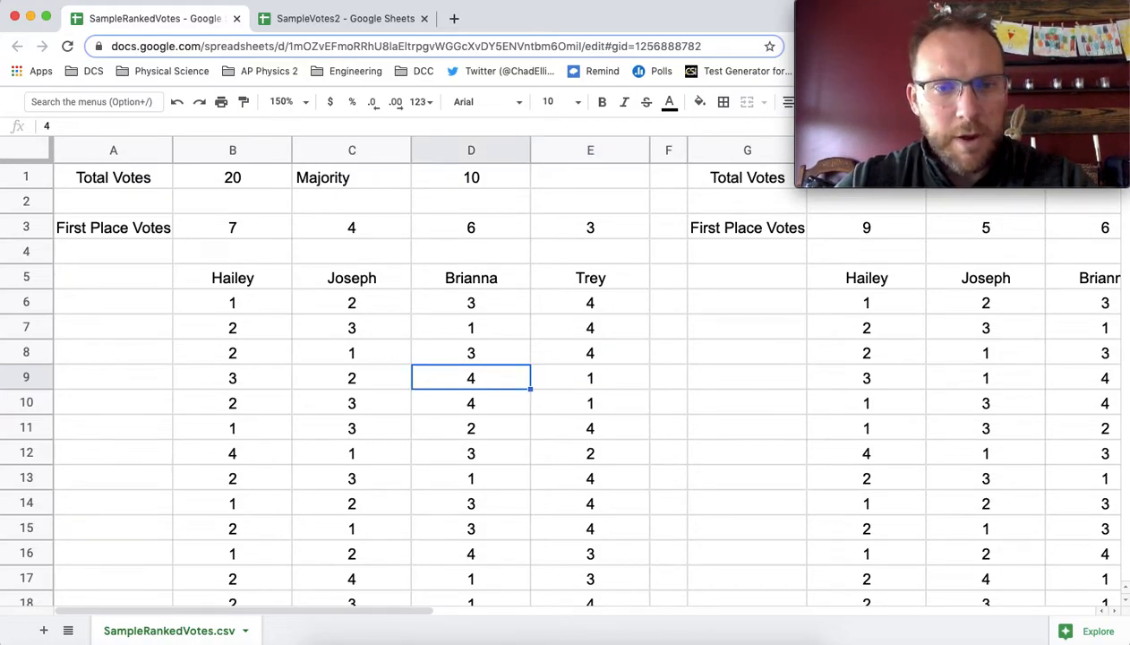
{"action": "key", "text": "Left"}
{"action": "type", "text": "1"}
{"action": "key", "text": "Return"}
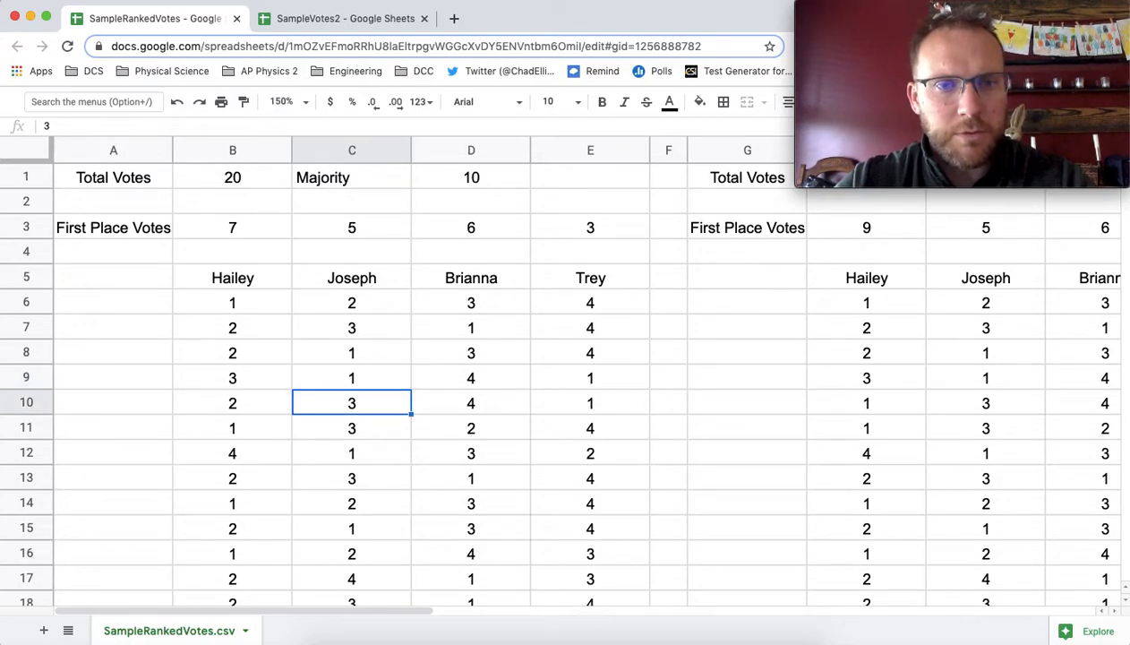
{"action": "key", "text": "Left"}
{"action": "type", "text": "1"}
{"action": "key", "text": "Return"}
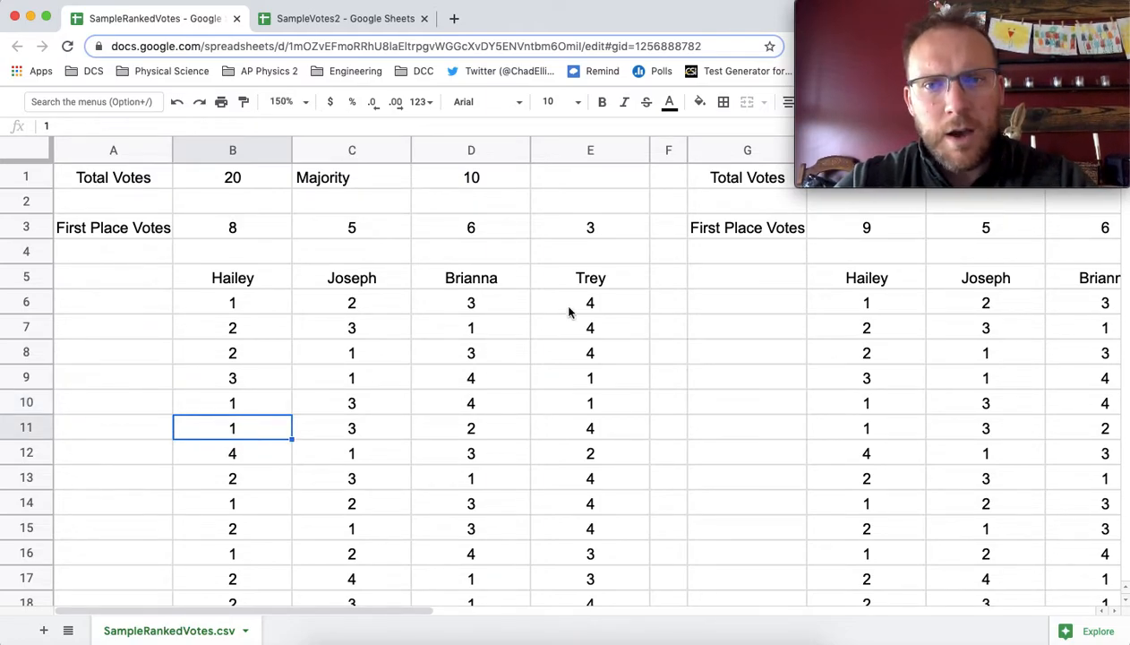
Step: Compare the counts with the next round's table, and undo the vote transfers and the edits to the B3 formula
{"action": "scroll", "coordinate": [568, 311], "scroll_direction": "right", "scroll_amount": 10}
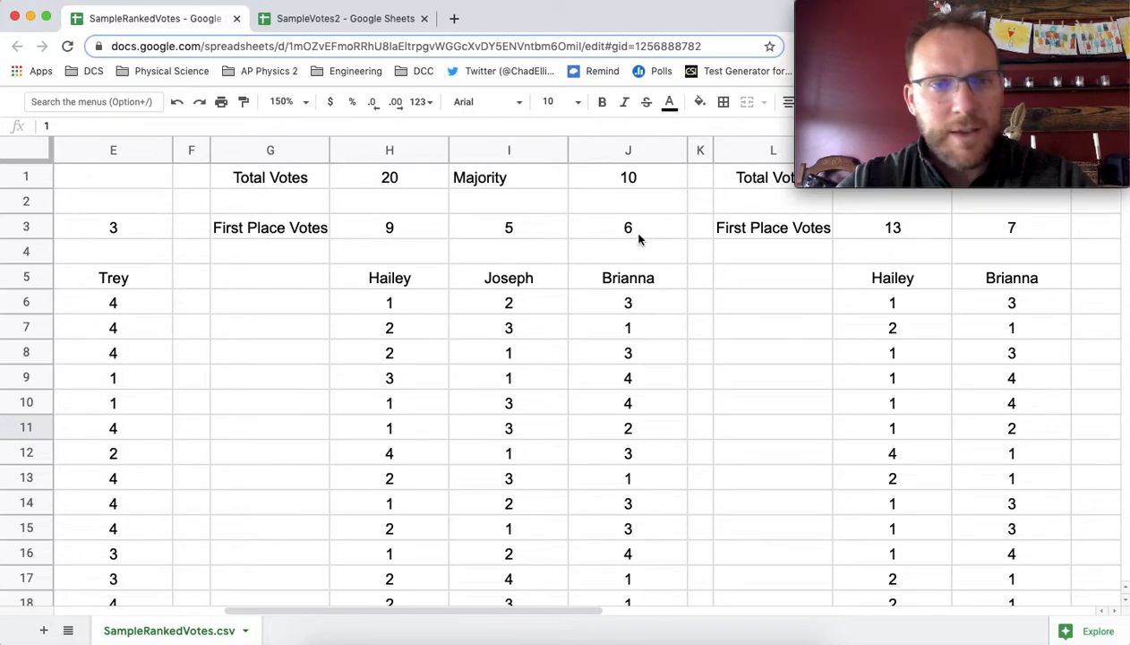
{"action": "scroll", "coordinate": [639, 238], "scroll_direction": "left", "scroll_amount": 10}
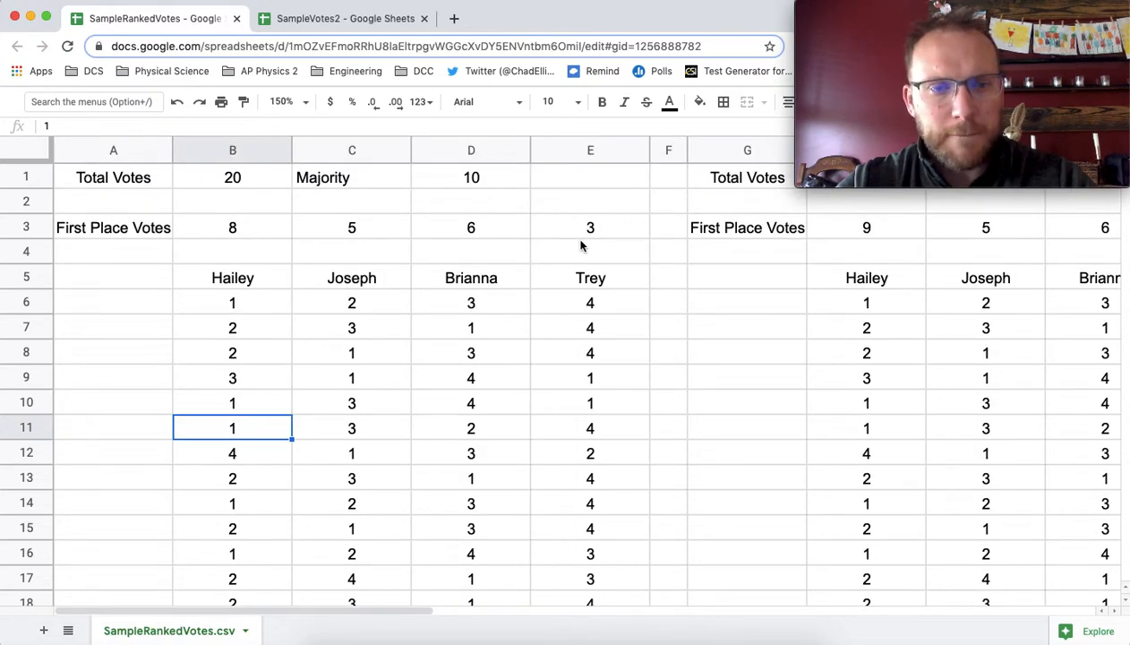
{"action": "key", "text": "super+z"}
{"action": "key", "text": "super+z"}
{"action": "key", "text": "super+z"}
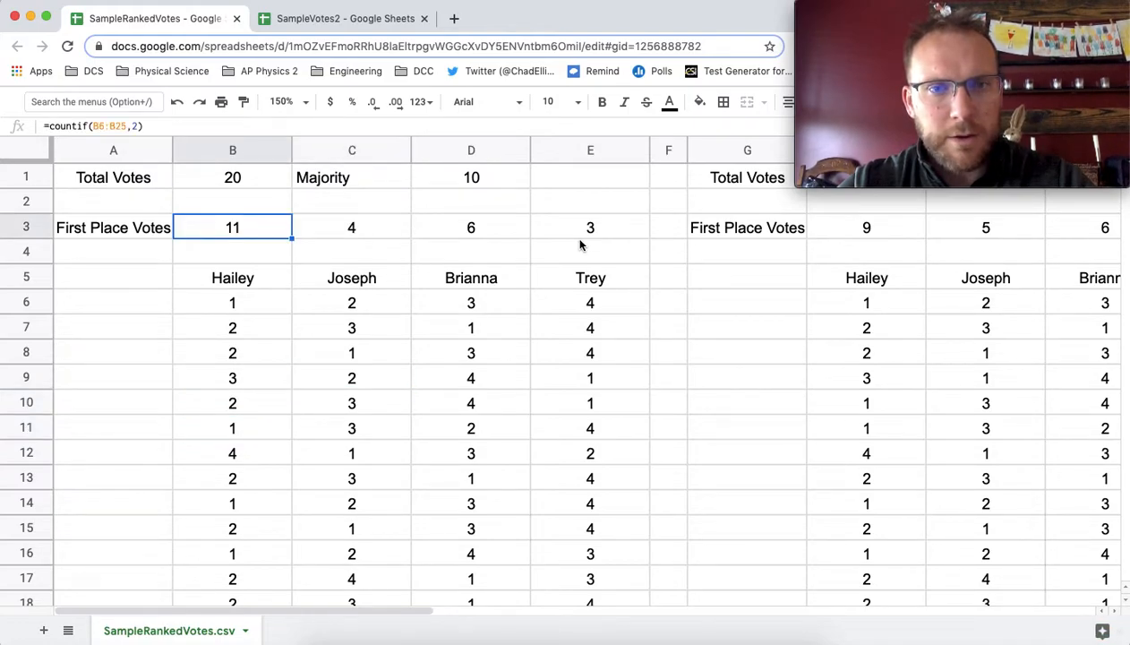
{"action": "key", "text": "super+z"}
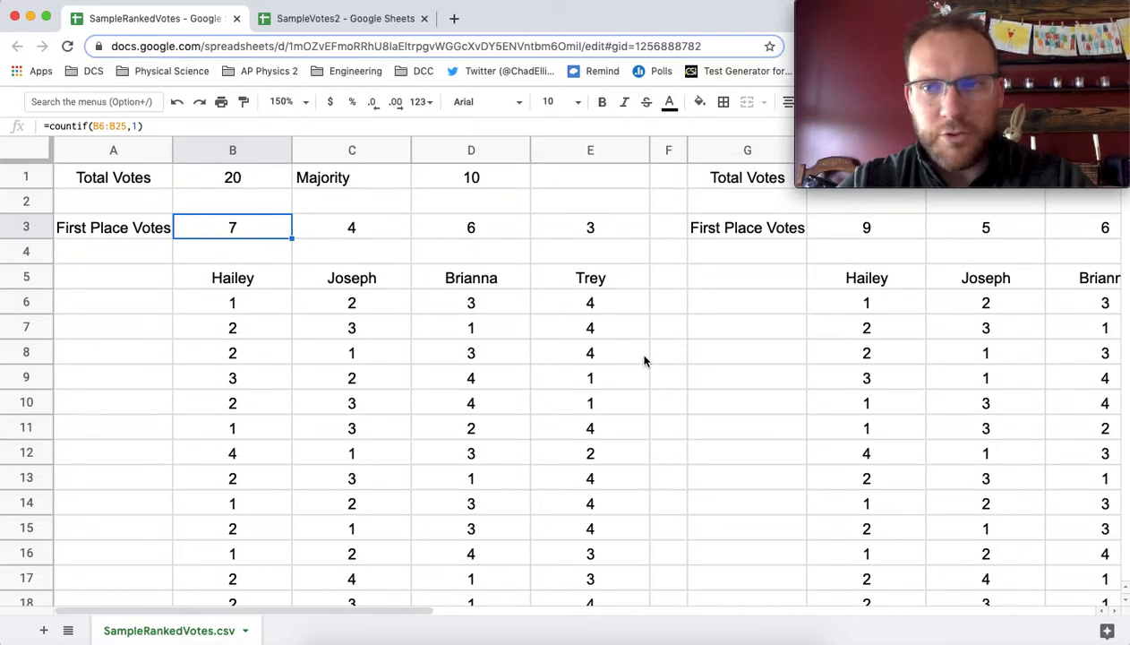
Step: Inspect the second-round first-place vote formulas in H3 to J3 and view the third-round table
{"action": "scroll", "coordinate": [648, 362], "scroll_direction": "right", "scroll_amount": 3}
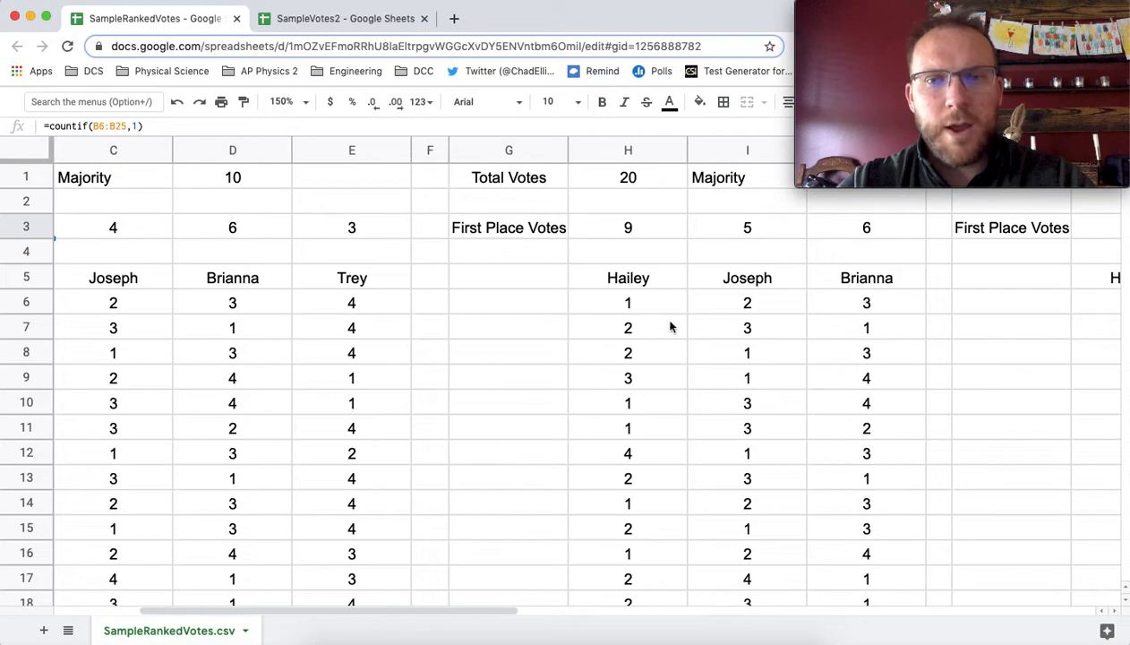
{"action": "scroll", "coordinate": [668, 325], "scroll_direction": "right", "scroll_amount": 1}
{"action": "left_click", "coordinate": [550, 227]}
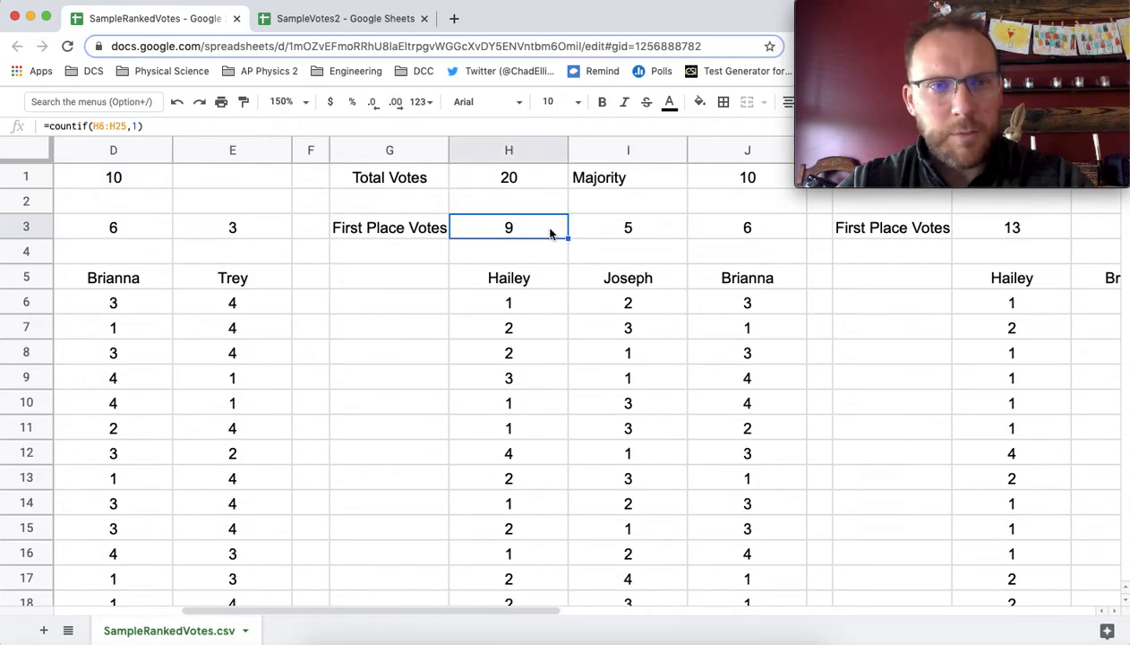
{"action": "left_click", "coordinate": [616, 234]}
{"action": "key", "text": "Return"}
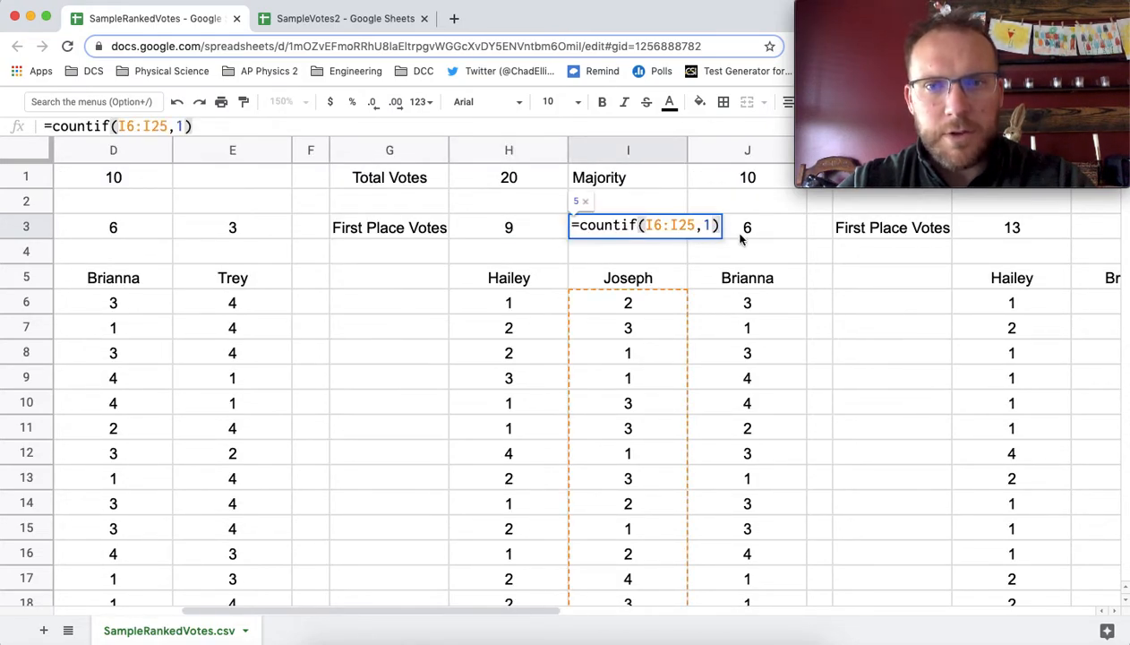
{"action": "key", "text": "Tab"}
{"action": "key", "text": "Return"}
{"action": "double_click", "coordinate": [545, 227]}
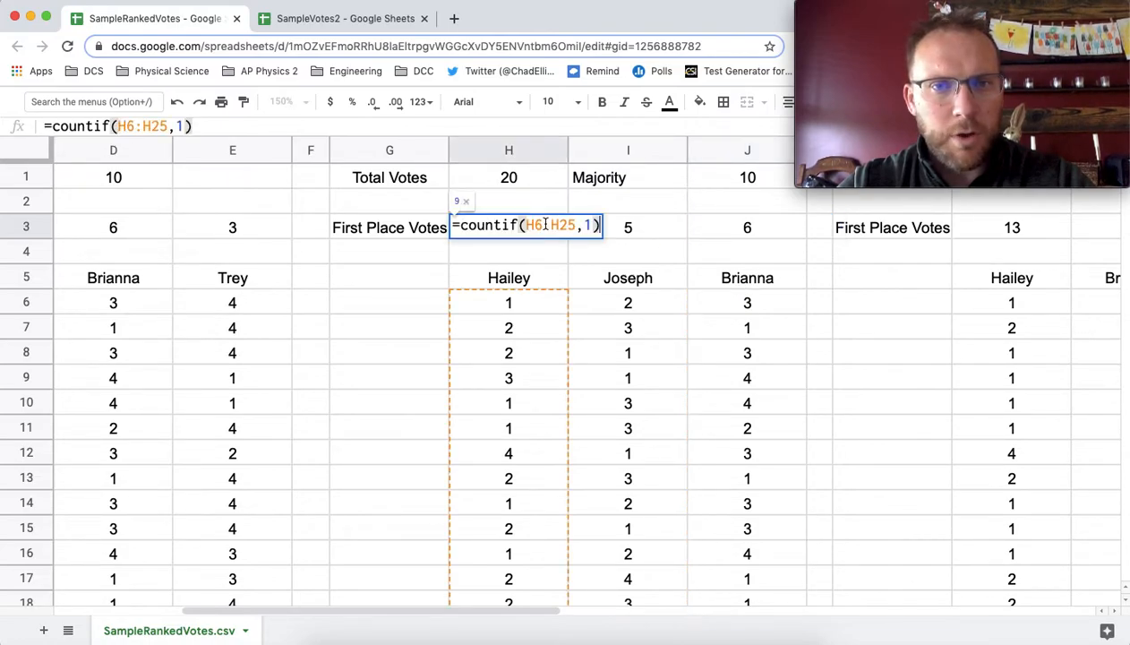
{"action": "left_click", "coordinate": [530, 257]}
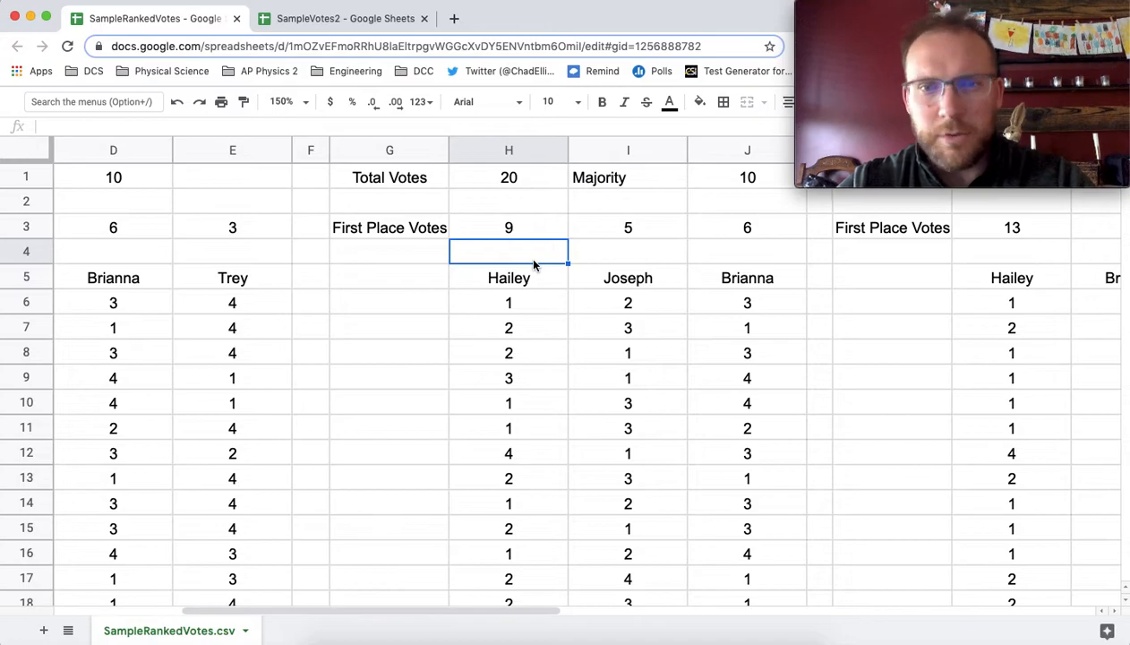
{"action": "scroll", "coordinate": [624, 279], "scroll_direction": "right", "scroll_amount": 5}
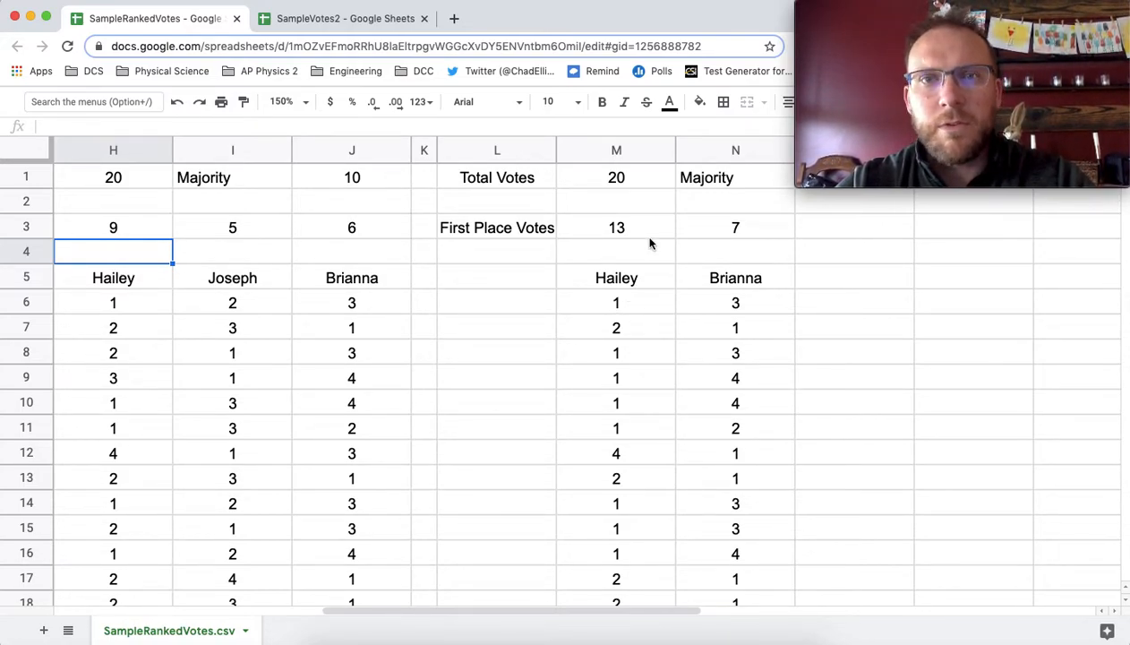
Step: Switch to the SampleVotes2 spreadsheet and inspect the total votes formula in B1 and the first-place vote formulas in row 3
{"action": "left_click", "coordinate": [351, 20]}
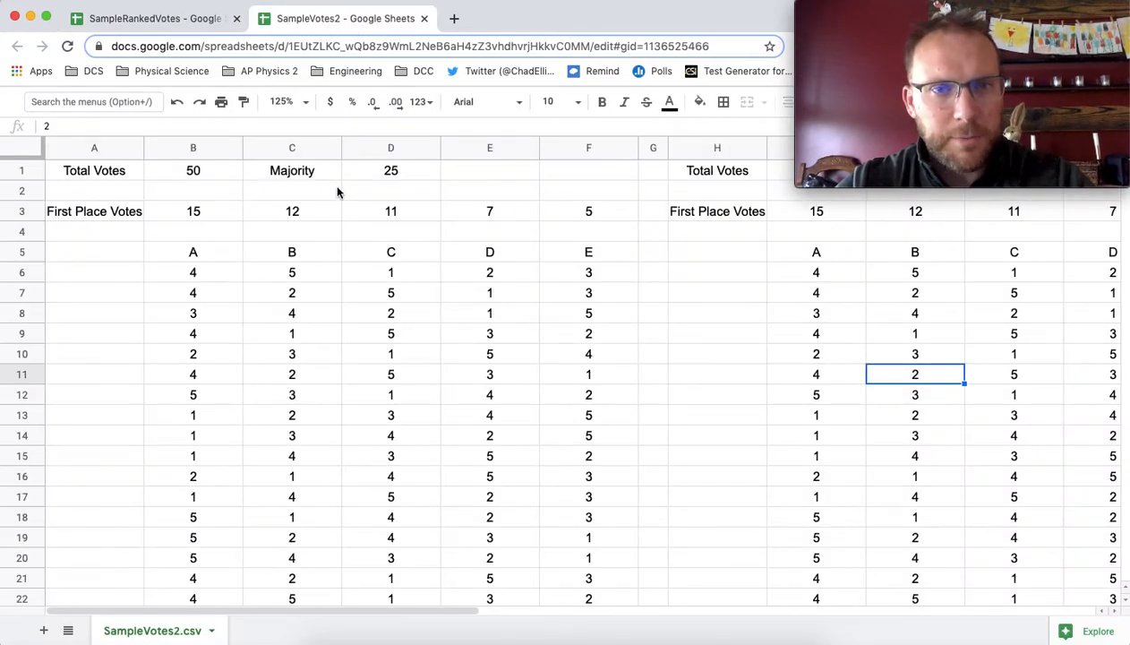
{"action": "left_click", "coordinate": [204, 176]}
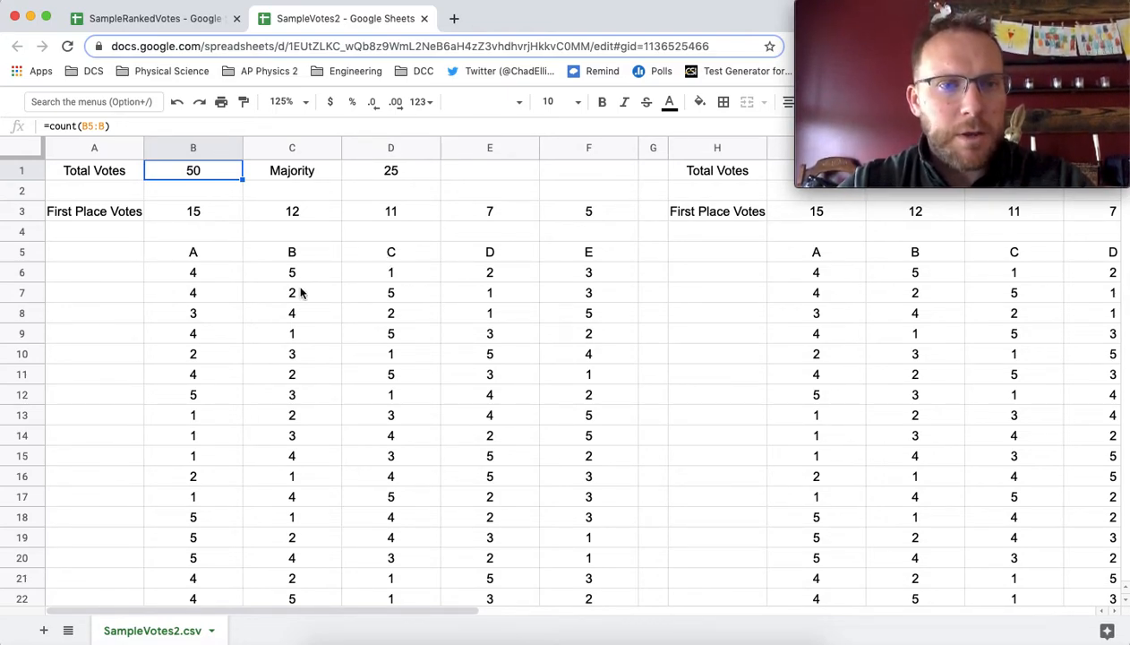
{"action": "left_click", "coordinate": [229, 216]}
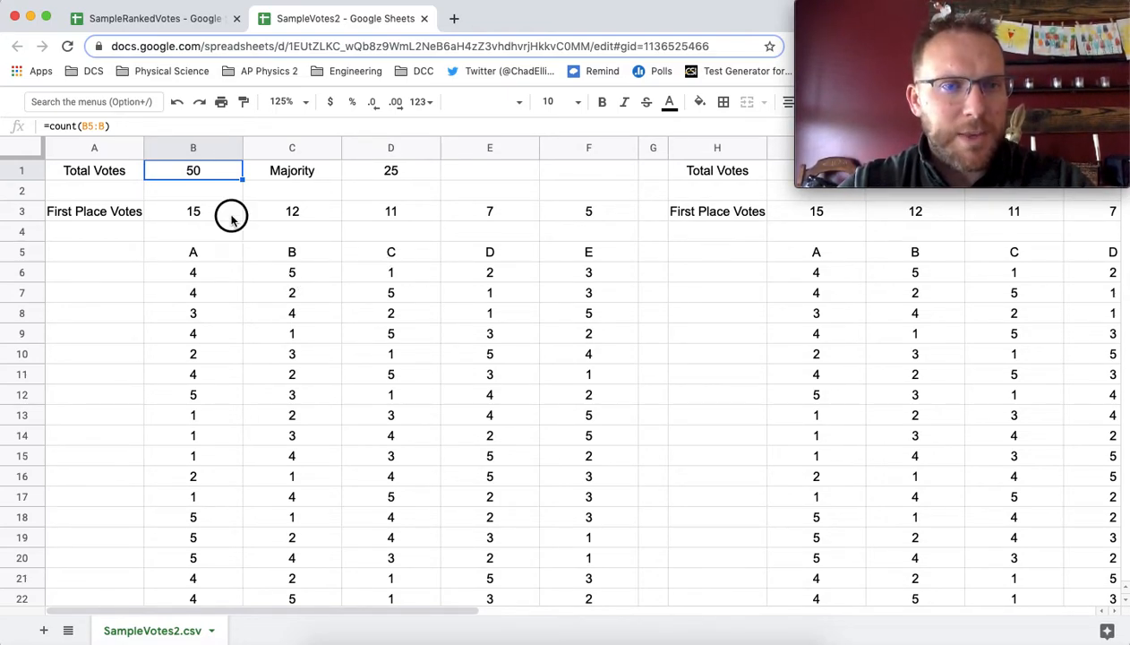
{"action": "left_click", "coordinate": [306, 218]}
{"action": "key", "text": "Return"}
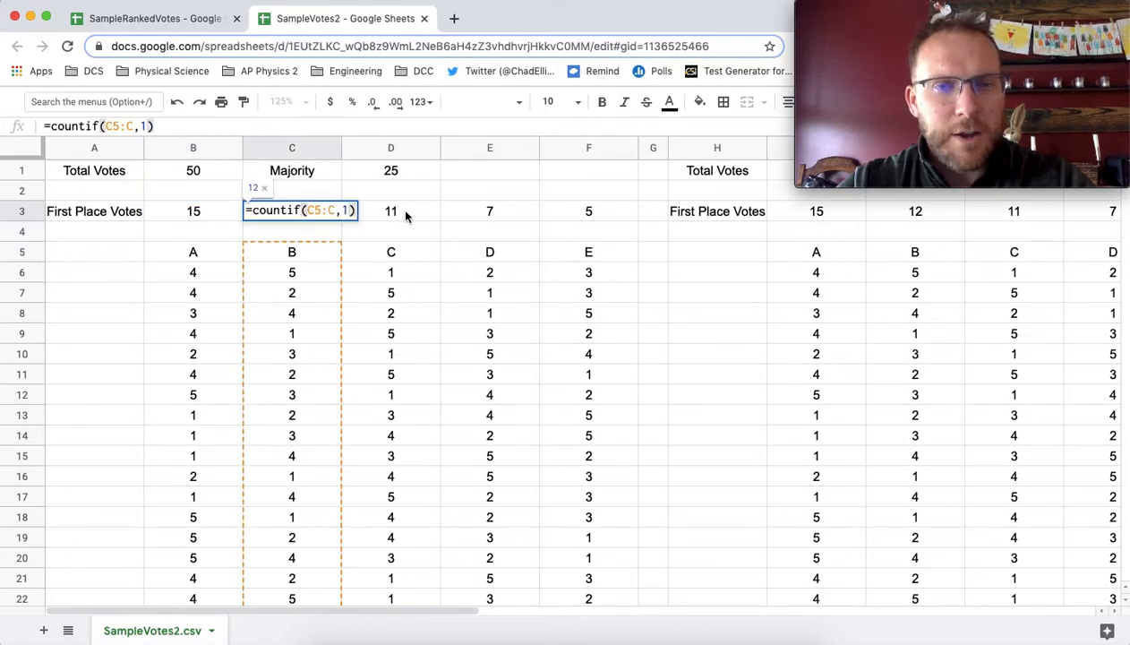
{"action": "left_click", "coordinate": [403, 213]}
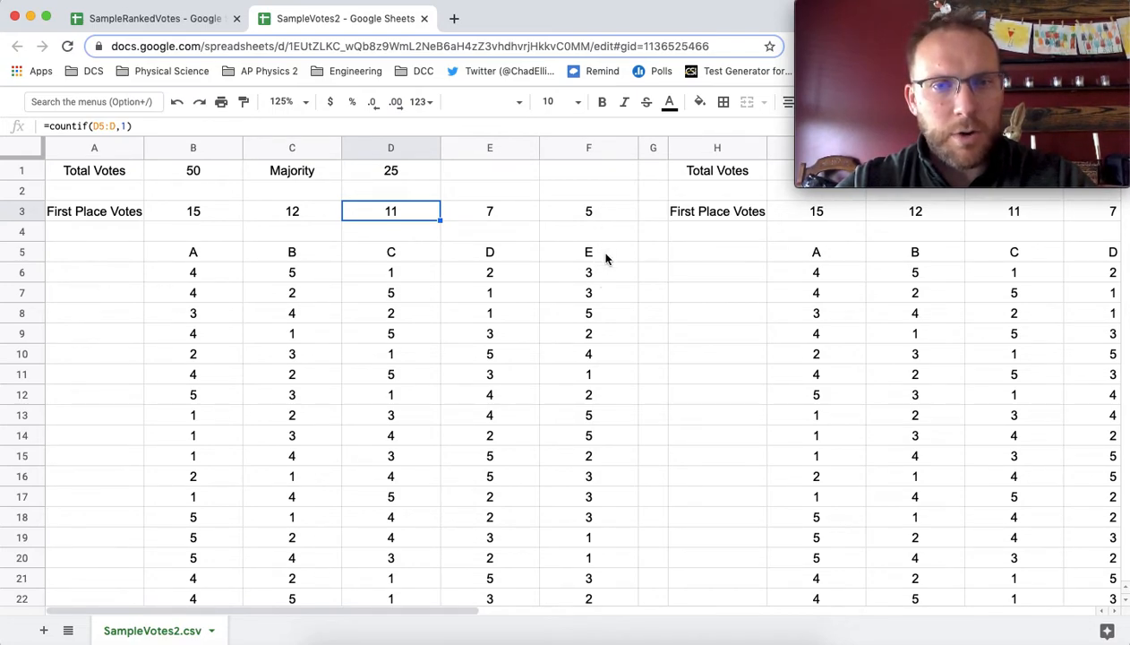
Step: Transfer candidate E's first-place votes in rows 11 and 19 to candidate B by setting J11 and J19 to 1
{"action": "scroll", "coordinate": [604, 259], "scroll_direction": "right", "scroll_amount": 10}
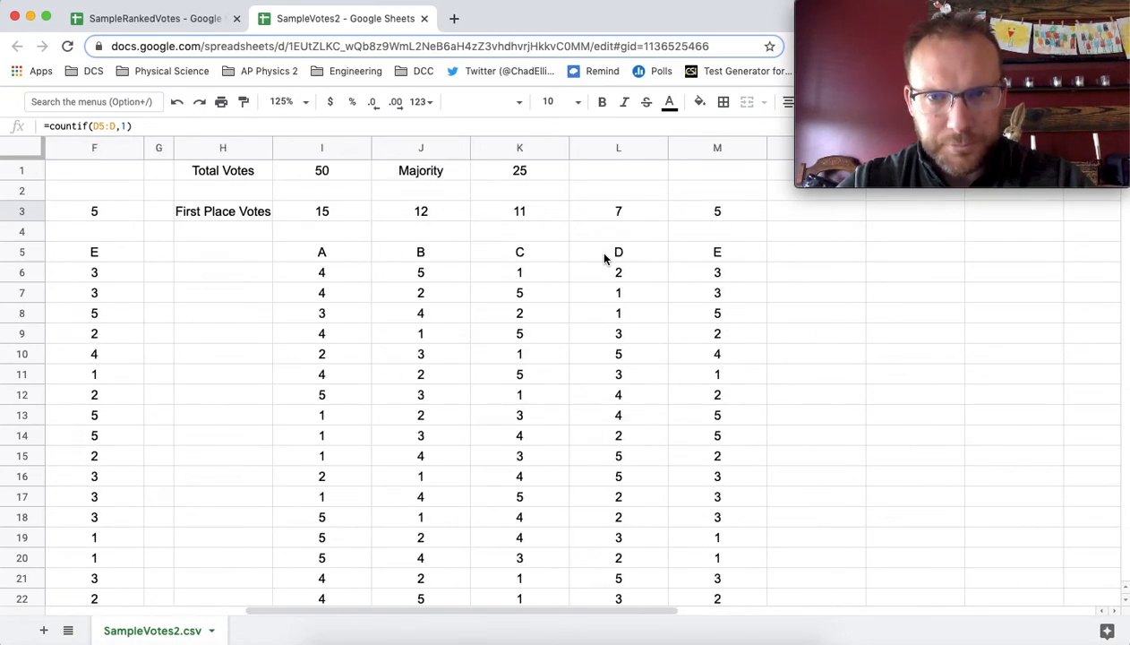
{"action": "left_click", "coordinate": [671, 377]}
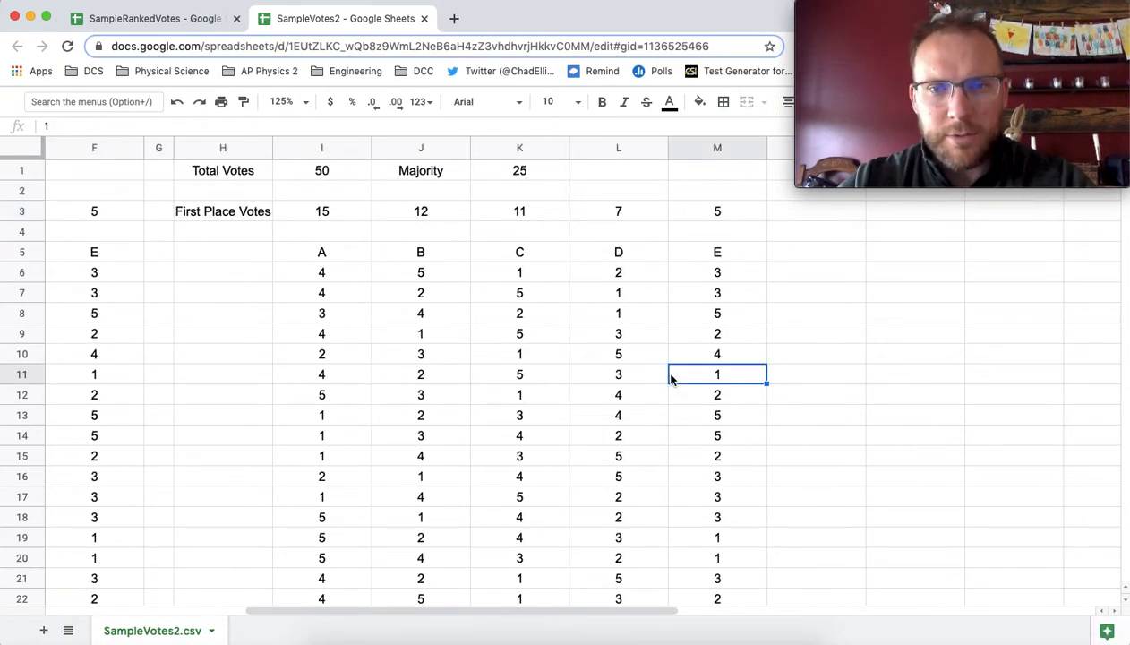
{"action": "key", "text": "Left"}
{"action": "type", "text": "1"}
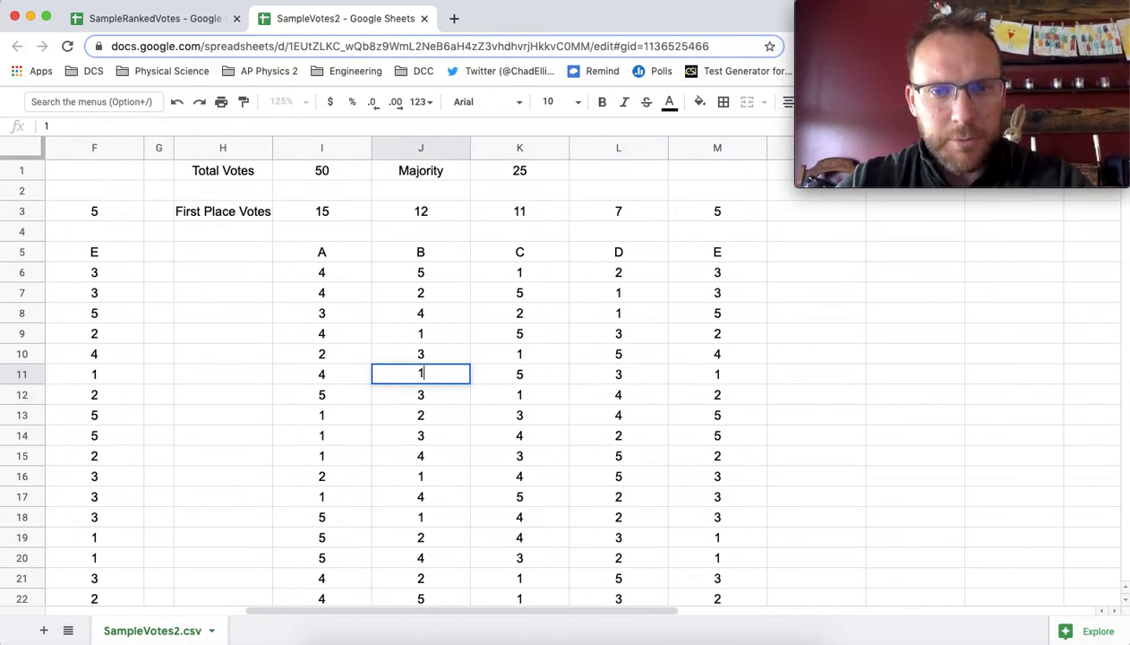
{"action": "key", "text": "Return"}
{"action": "key", "text": "Down"}
{"action": "key", "text": "Down"}
{"action": "key", "text": "Down"}
{"action": "key", "text": "Down"}
{"action": "key", "text": "Down"}
{"action": "key", "text": "Down"}
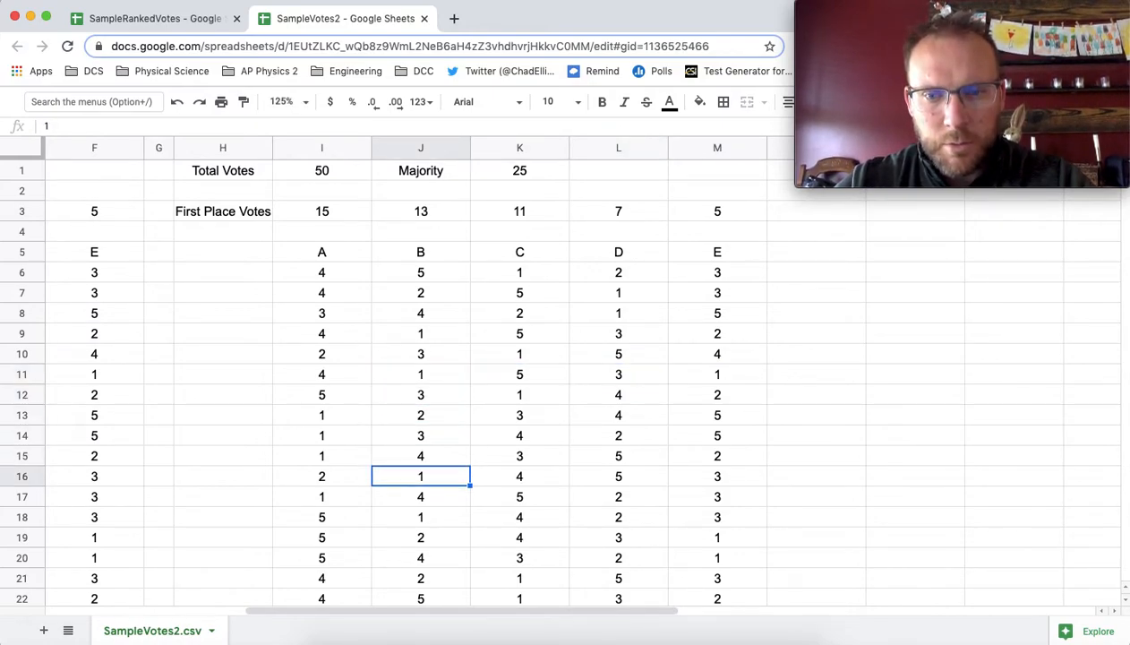
{"action": "key", "text": "Down"}
{"action": "type", "text": "1"}
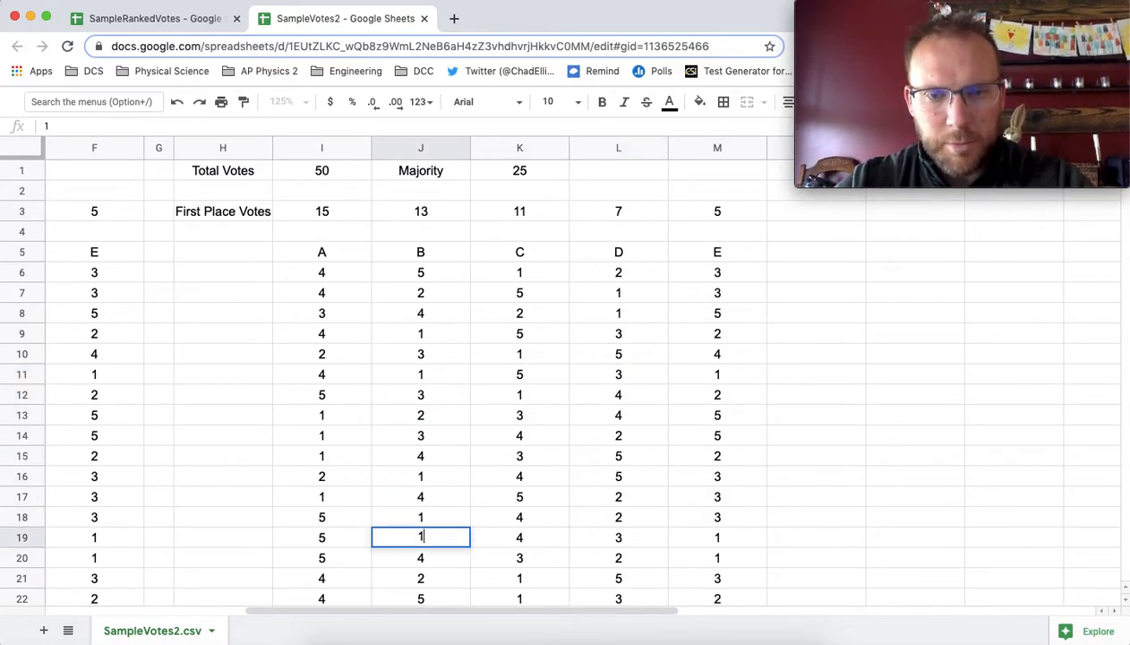
{"action": "key", "text": "Return"}
Step: Transfer candidate E's first-place votes in rows 20 and 33 to candidate D by setting L20 and L33 to 1
{"action": "key", "text": "Right"}
{"action": "key", "text": "Right"}
{"action": "type", "text": "1"}
{"action": "key", "text": "Return"}
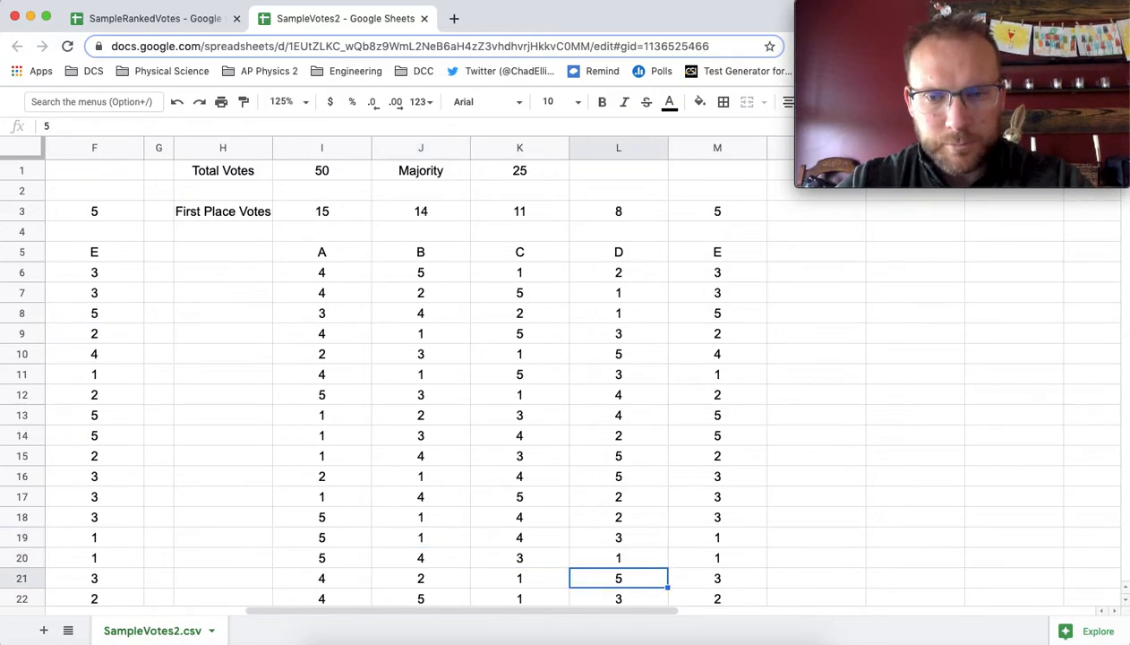
{"action": "key", "text": "Down"}
{"action": "key", "text": "Down"}
{"action": "key", "text": "Down"}
{"action": "key", "text": "Down"}
{"action": "key", "text": "Down"}
{"action": "key", "text": "Down"}
{"action": "key", "text": "Down"}
{"action": "key", "text": "Down"}
{"action": "key", "text": "Down"}
{"action": "key", "text": "Down"}
{"action": "key", "text": "Down"}
{"action": "key", "text": "Down"}
{"action": "key", "text": "Down"}
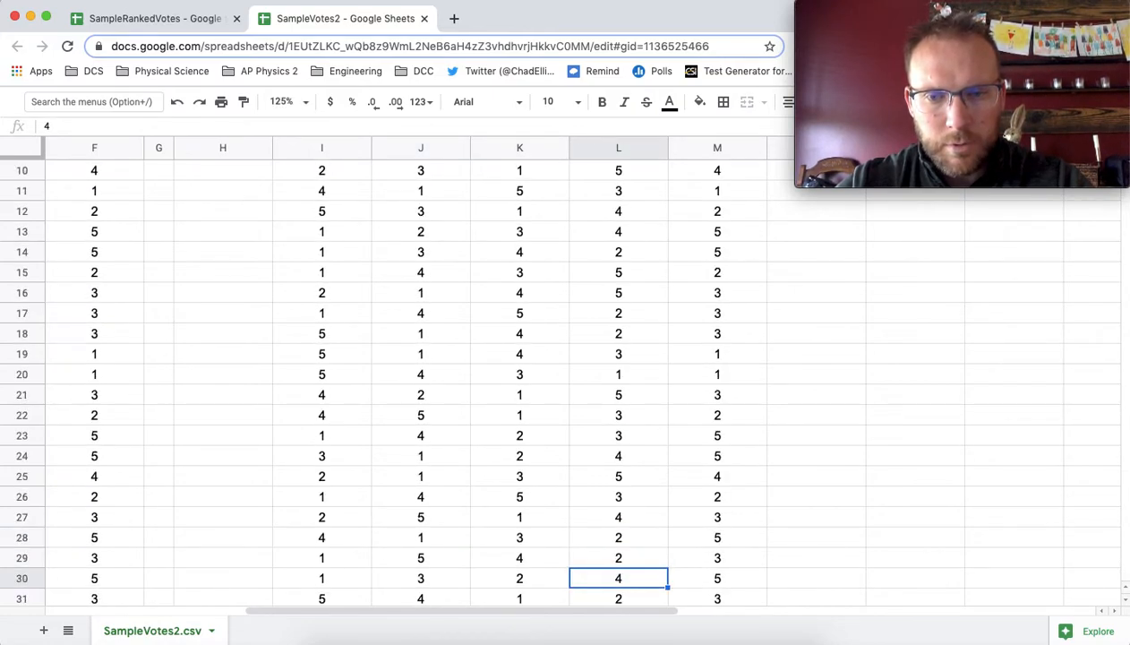
{"action": "key", "text": "Up"}
{"action": "type", "text": "1"}
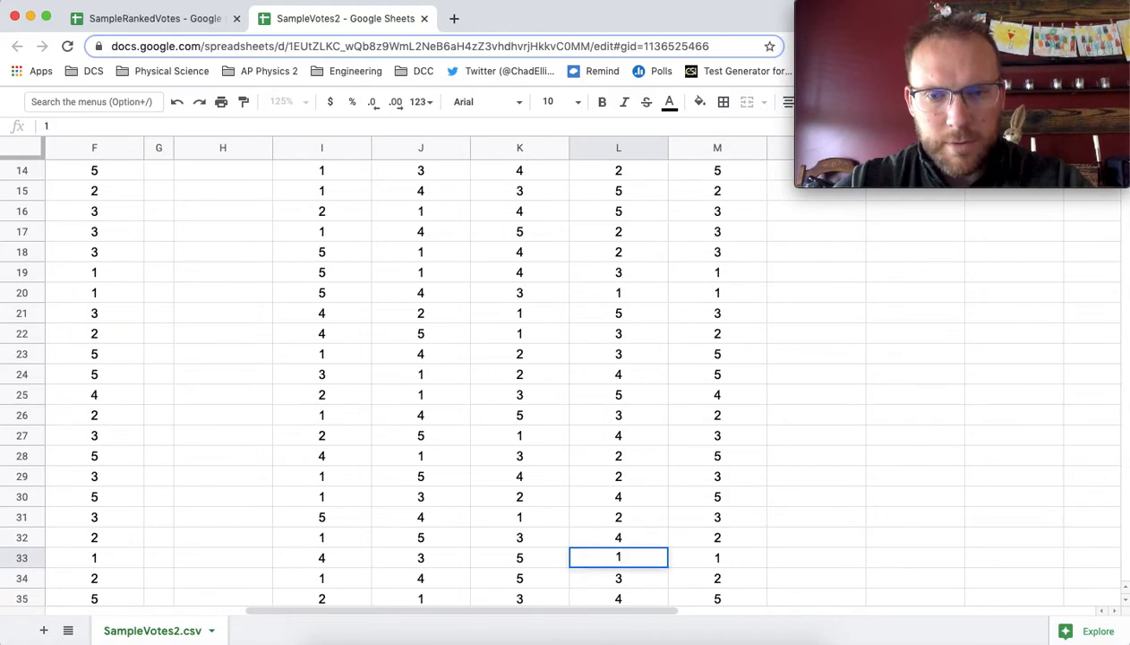
{"action": "scroll", "coordinate": [712, 415], "scroll_direction": "down", "scroll_amount": 2}
{"action": "scroll", "coordinate": [712, 415], "scroll_direction": "down", "scroll_amount": 5}
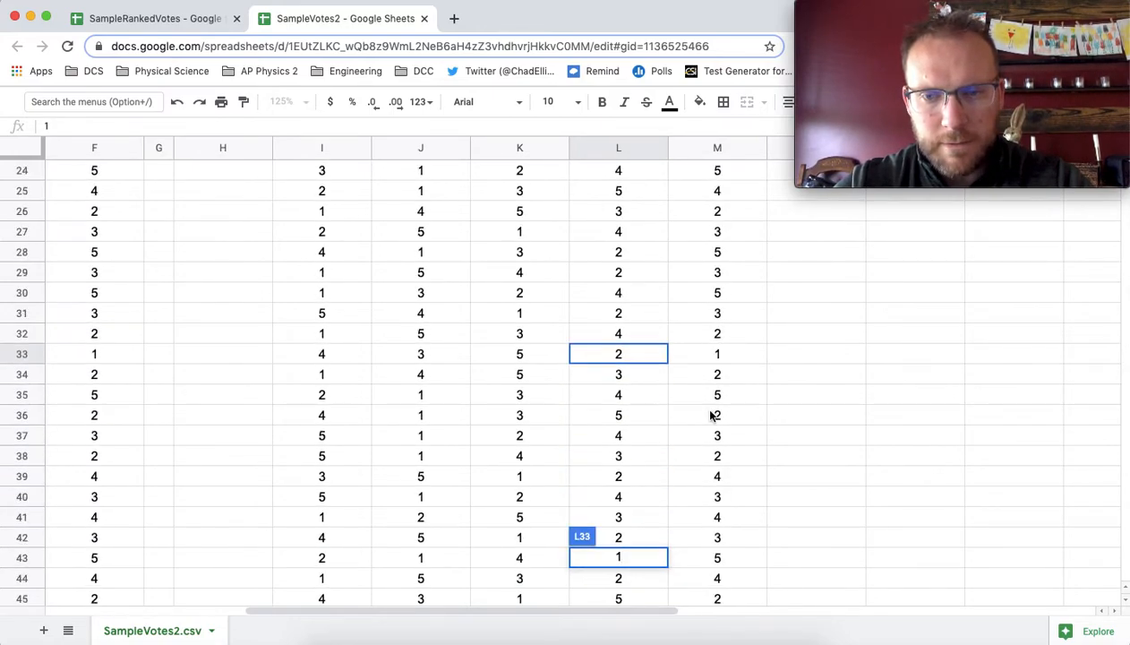
Step: Transfer candidate E's first-place vote in row 47 to candidate B by setting J47 to 1, and check the remaining rows
{"action": "left_click", "coordinate": [689, 535]}
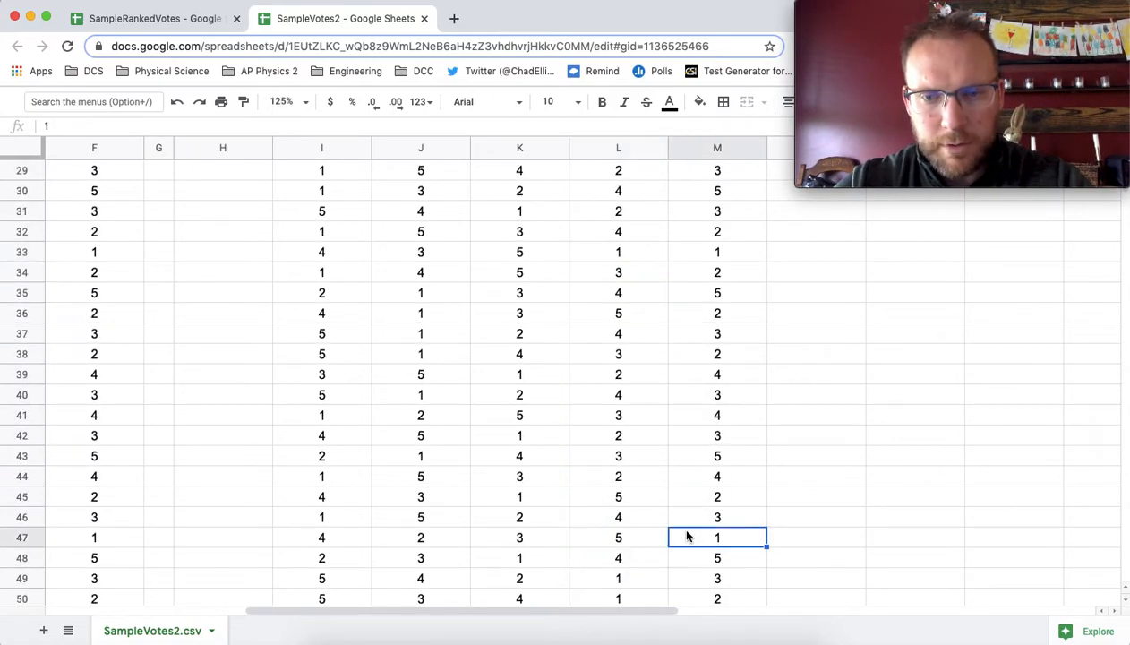
{"action": "key", "text": "Left"}
{"action": "key", "text": "Left"}
{"action": "key", "text": "Left"}
{"action": "key", "text": "Down"}
{"action": "key", "text": "Down"}
{"action": "key", "text": "Down"}
{"action": "key", "text": "Down"}
{"action": "key", "text": "Down"}
{"action": "key", "text": "Down"}
{"action": "key", "text": "Down"}
{"action": "key", "text": "Down"}
{"action": "key", "text": "Down"}
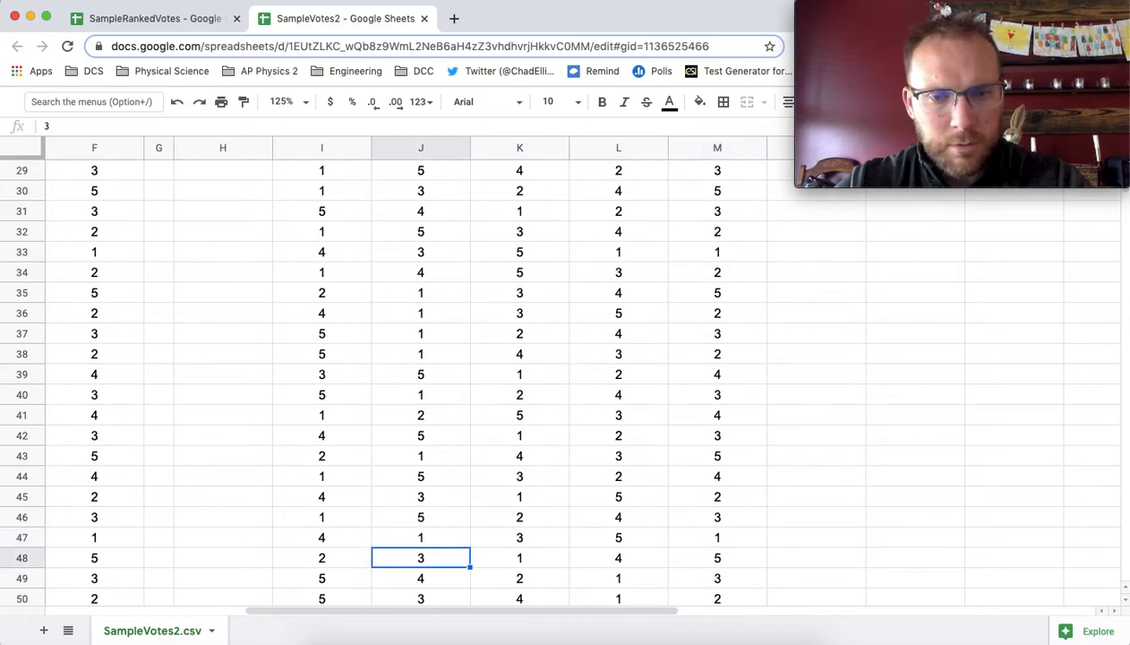
{"action": "key", "text": "Down"}
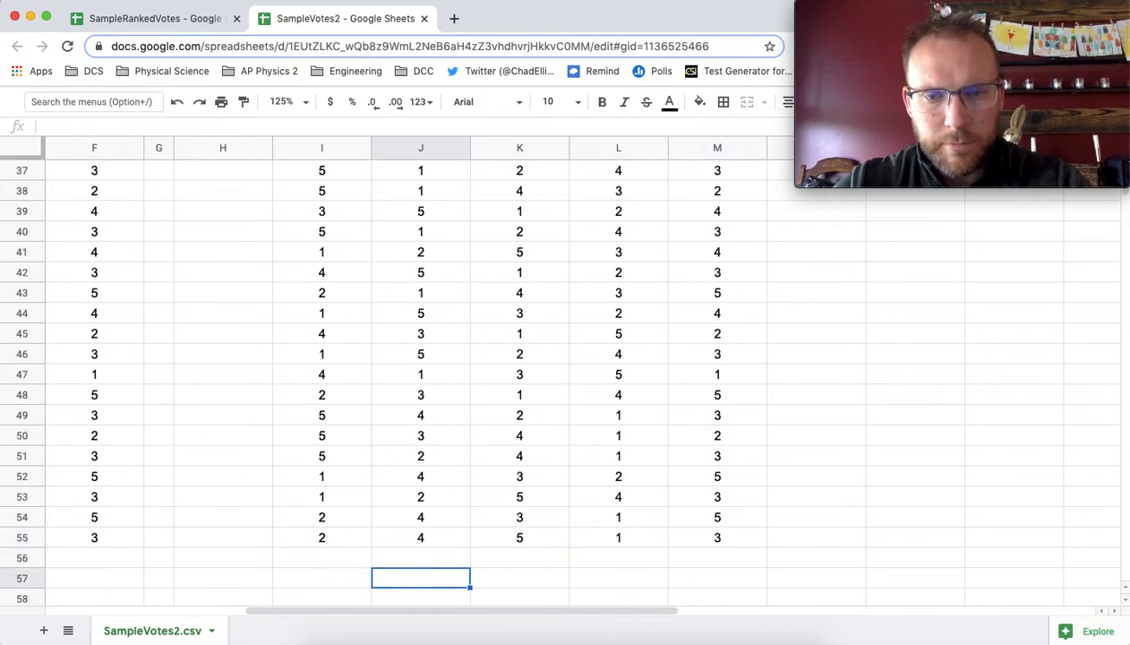
Step: Eliminate candidate E from the second table by deleting column M
{"action": "scroll", "coordinate": [700, 540], "scroll_direction": "up", "scroll_amount": 15}
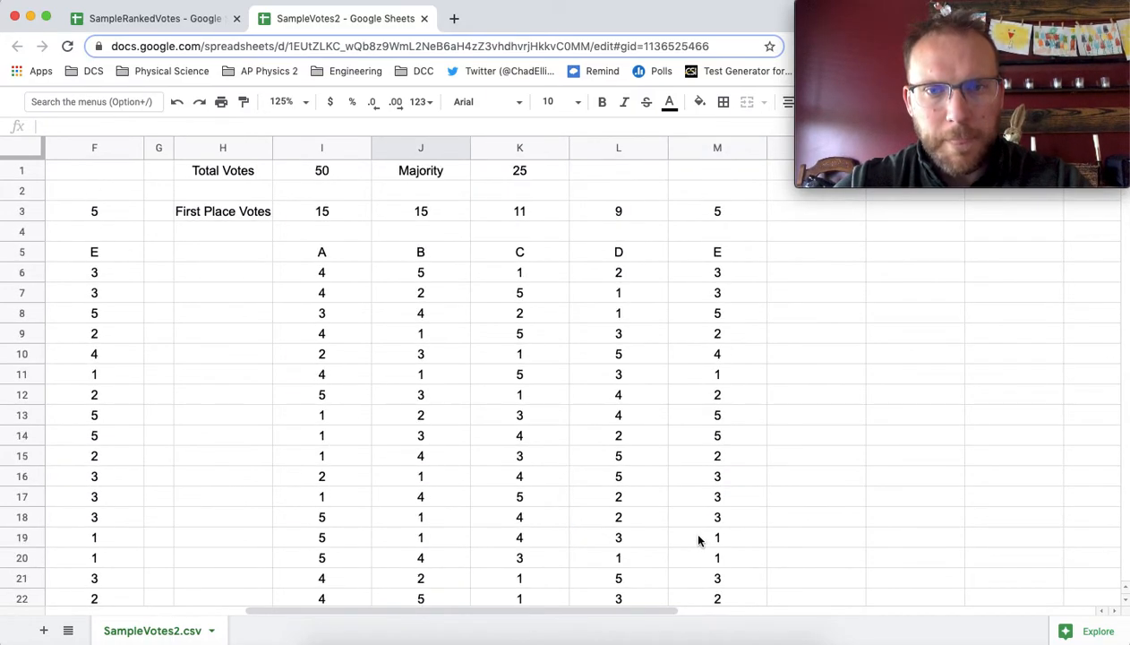
{"action": "left_click", "coordinate": [693, 216]}
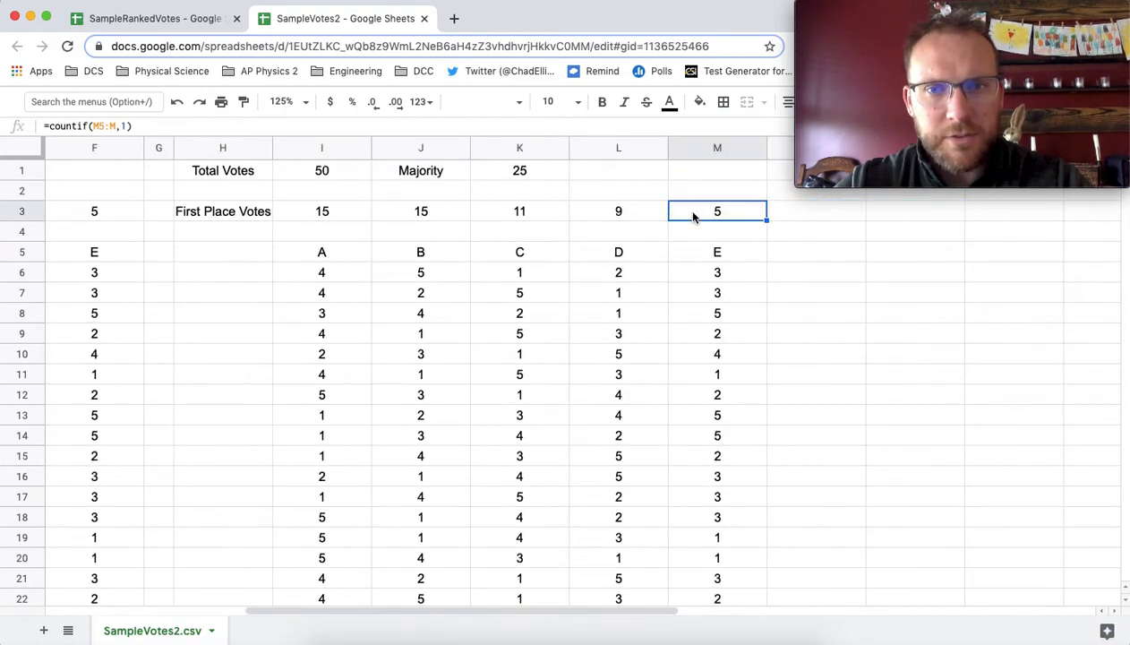
{"action": "left_click", "coordinate": [755, 152]}
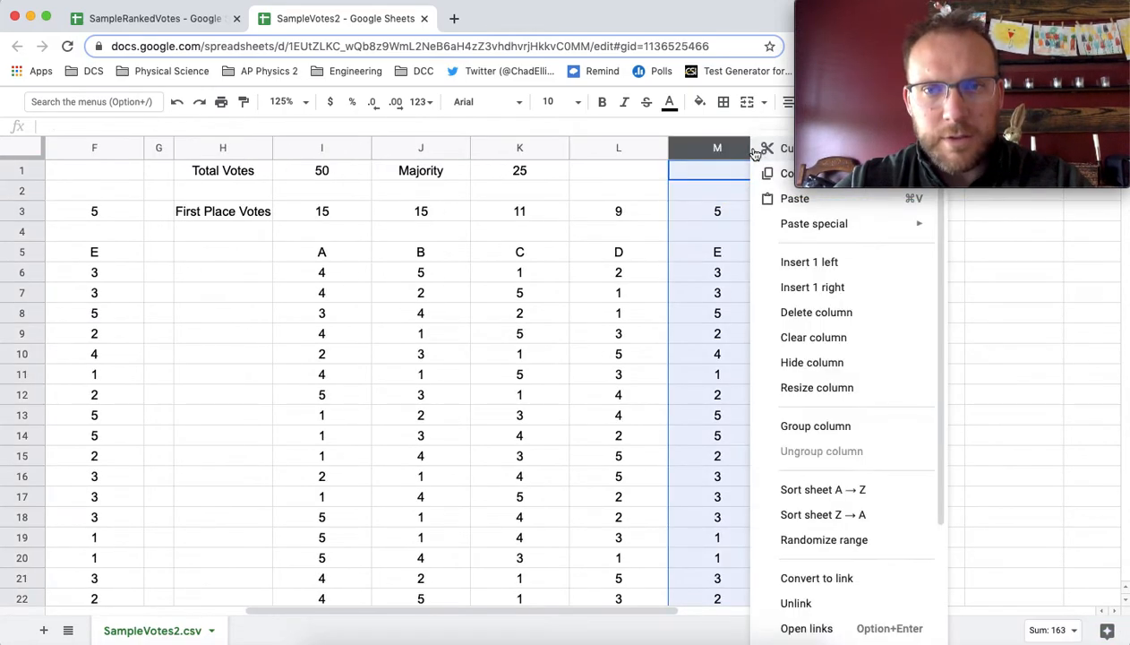
{"action": "left_click", "coordinate": [792, 313]}
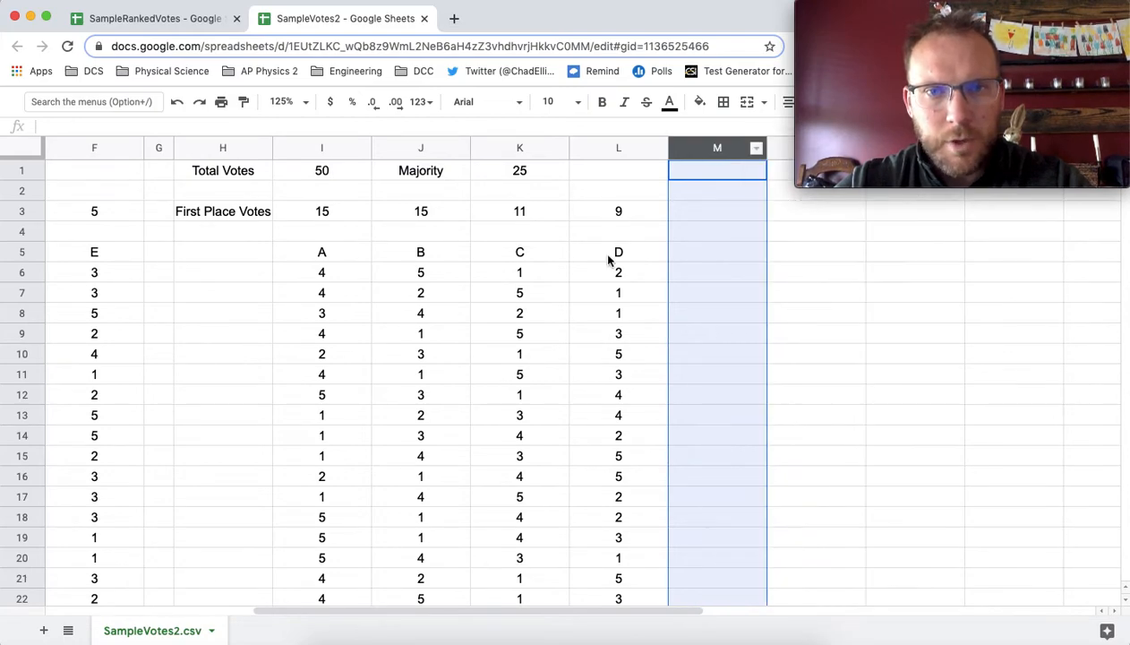
Step: Duplicate the four-candidate table from columns H to L at N1, narrowing column M as a spacer between the two tables
{"action": "left_click", "coordinate": [611, 256]}
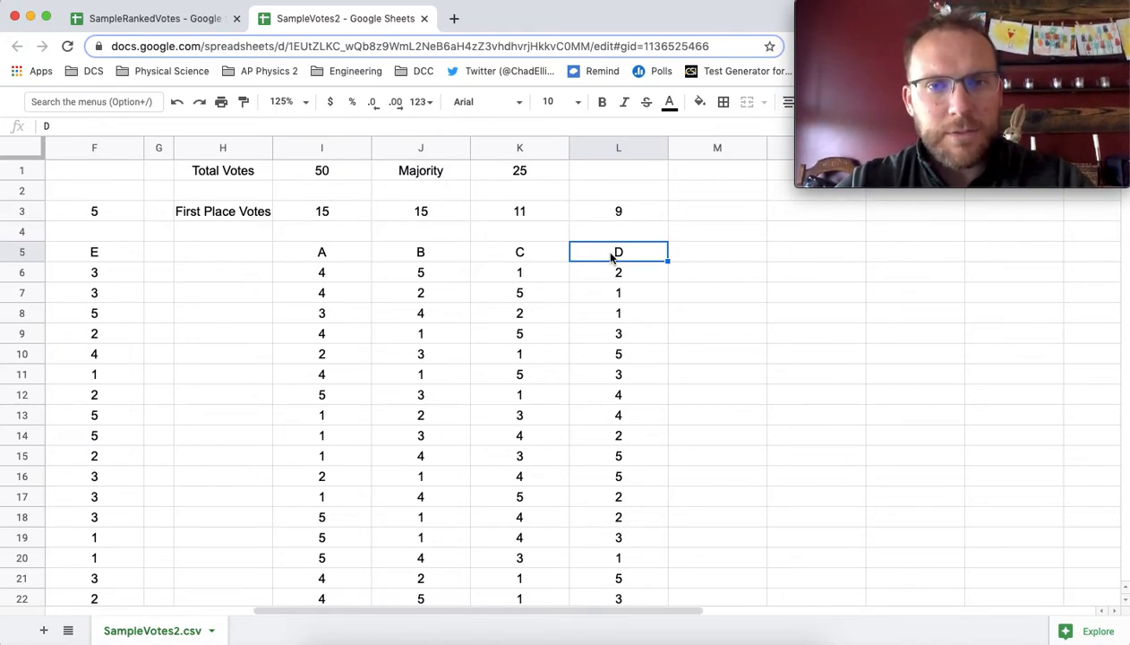
{"action": "left_click_drag", "start_coordinate": [218, 173], "coordinate": [638, 423]}
{"action": "scroll", "coordinate": [638, 422], "scroll_direction": "up", "scroll_amount": 15}
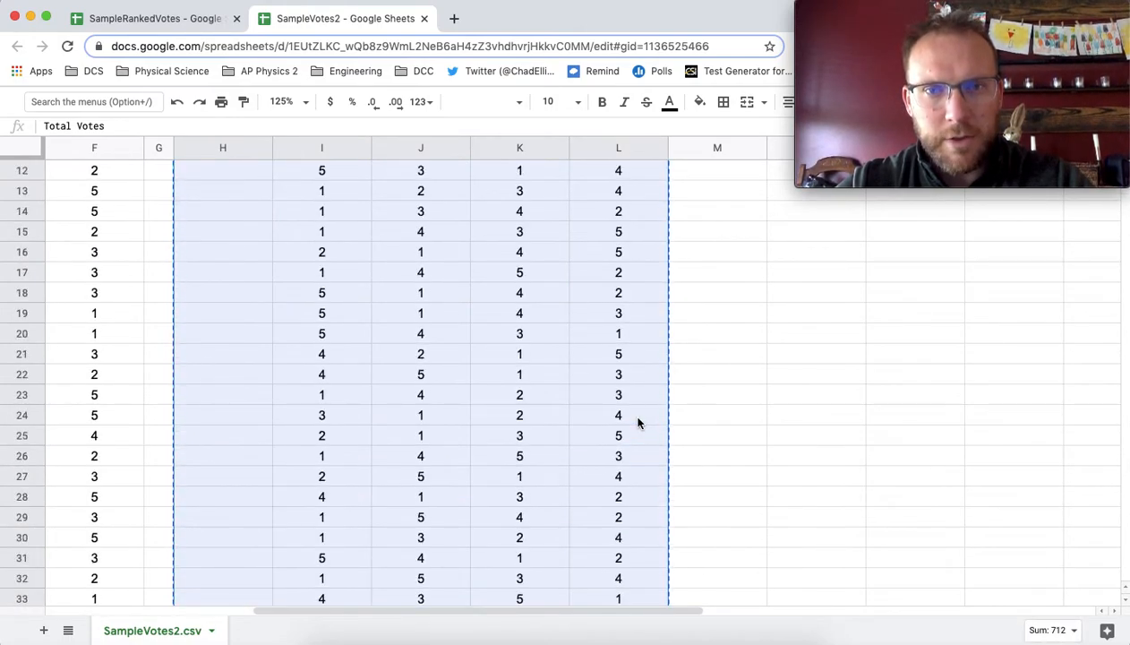
{"action": "scroll", "coordinate": [638, 423], "scroll_direction": "right", "scroll_amount": 3}
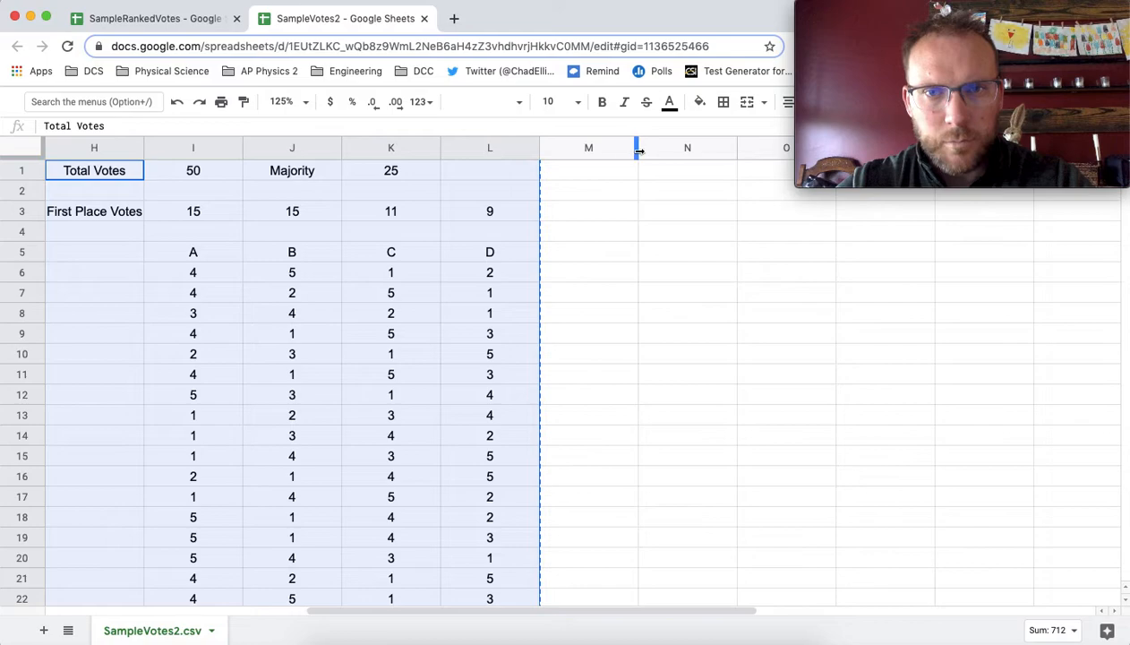
{"action": "left_click_drag", "start_coordinate": [637, 151], "coordinate": [562, 149]}
{"action": "left_click", "coordinate": [579, 173]}
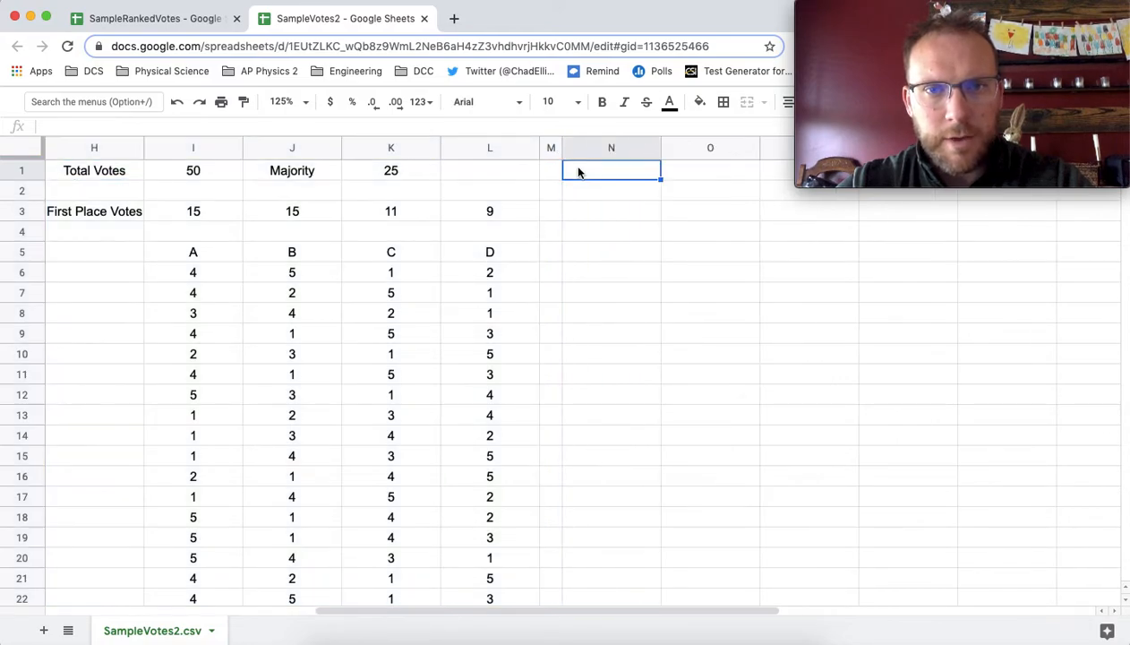
{"action": "key", "text": "super+v"}
{"action": "scroll", "coordinate": [587, 197], "scroll_direction": "right", "scroll_amount": 3}
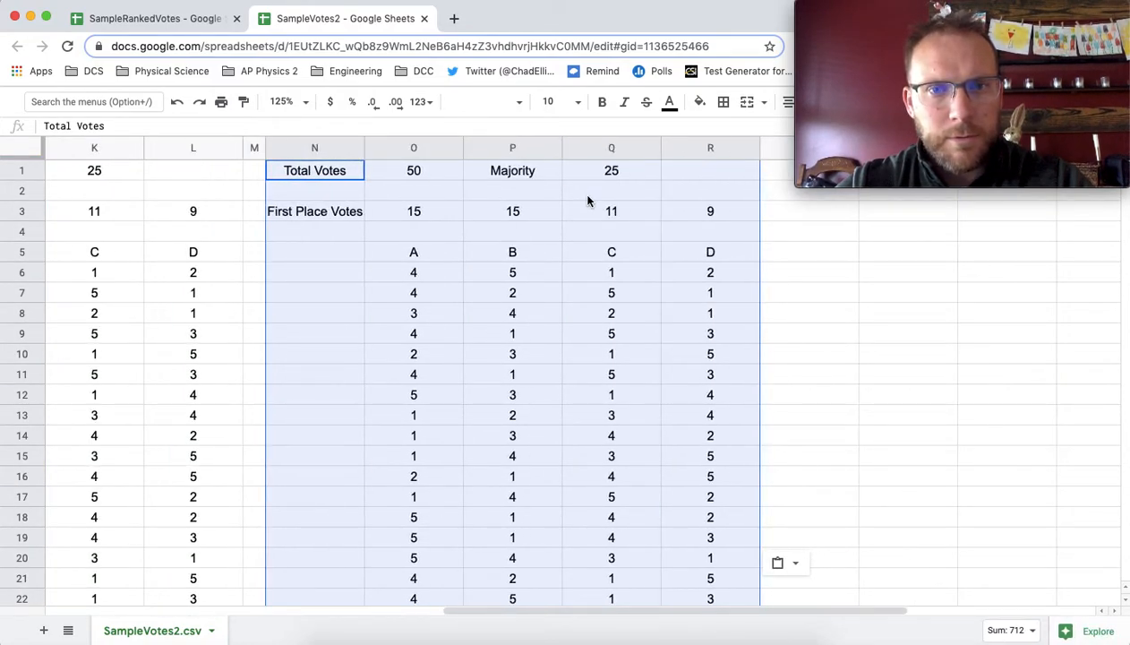
Step: Transfer candidate D's votes in rows 7 and 8 of the new table by setting P7 and Q8 to 1
{"action": "left_click", "coordinate": [629, 268]}
{"action": "left_click", "coordinate": [680, 250]}
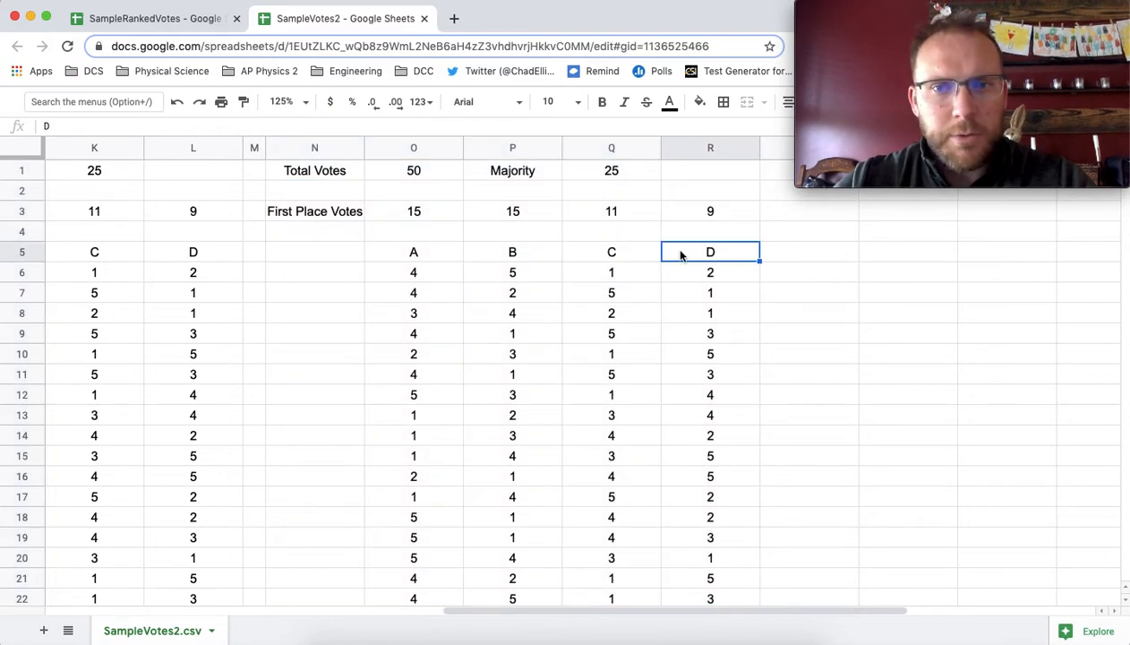
{"action": "key", "text": "Down"}
{"action": "key", "text": "Down"}
{"action": "key", "text": "Left"}
{"action": "key", "text": "Left"}
{"action": "type", "text": "1"}
{"action": "key", "text": "Return"}
{"action": "key", "text": "Right"}
{"action": "type", "text": "1"}
{"action": "key", "text": "Return"}
Step: Transfer candidate D's first-place vote in row 20 to candidate C by setting Q20 to 1
{"action": "key", "text": "Down"}
{"action": "key", "text": "Down"}
{"action": "key", "text": "Down"}
{"action": "key", "text": "Down"}
{"action": "key", "text": "Down"}
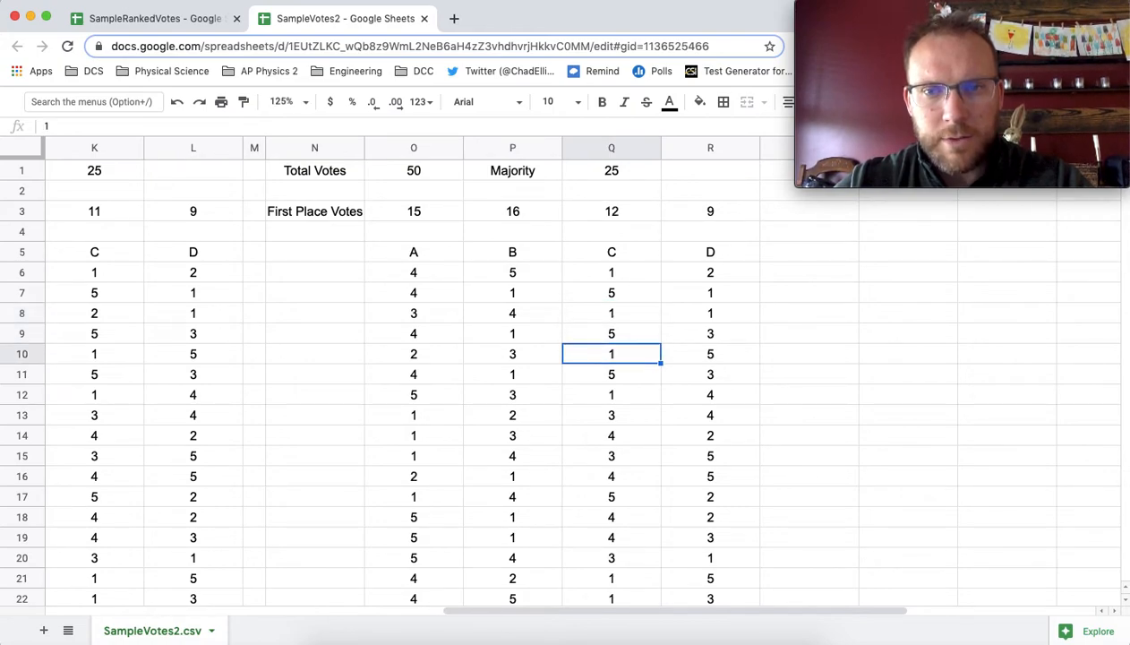
{"action": "key", "text": "Down"}
{"action": "key", "text": "Down"}
{"action": "key", "text": "Down"}
{"action": "key", "text": "Down"}
{"action": "key", "text": "Down"}
{"action": "key", "text": "Down"}
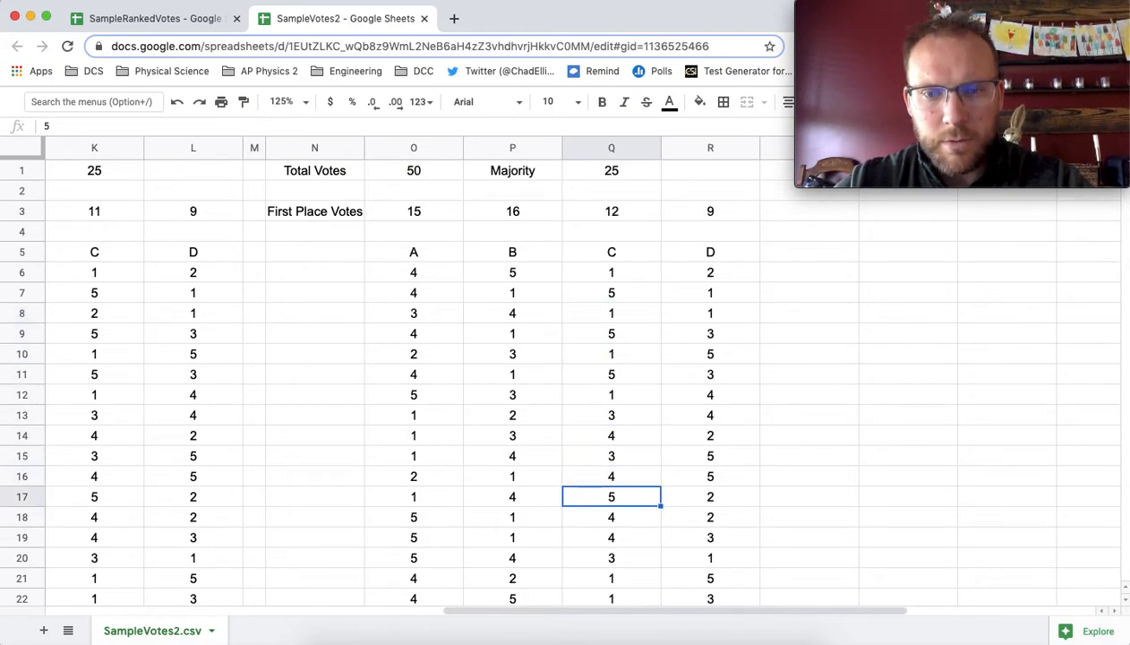
{"action": "type", "text": "1"}
{"action": "key", "text": "Return"}
Step: Transfer candidate D's first-place vote in row 33 to candidate B by setting P33 to 1
{"action": "key", "text": "Down"}
{"action": "key", "text": "Down"}
{"action": "key", "text": "Down"}
{"action": "key", "text": "Down"}
{"action": "key", "text": "Down"}
{"action": "key", "text": "Down"}
{"action": "key", "text": "Down"}
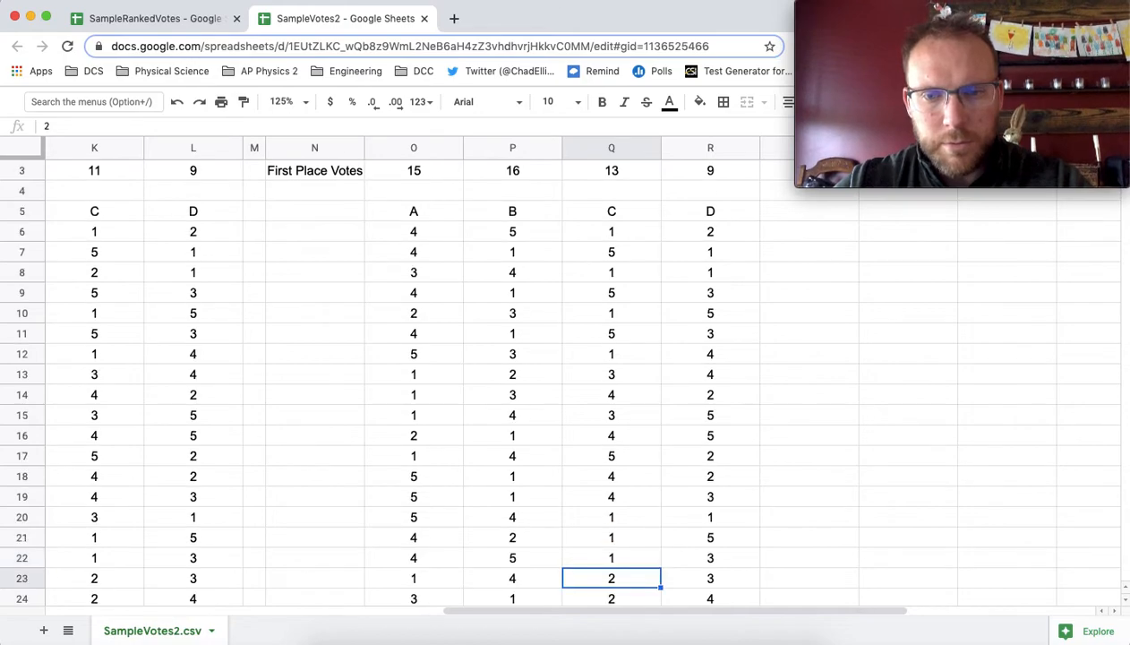
{"action": "key", "text": "Down"}
{"action": "key", "text": "Down"}
{"action": "key", "text": "Down"}
{"action": "key", "text": "Down"}
{"action": "key", "text": "Down"}
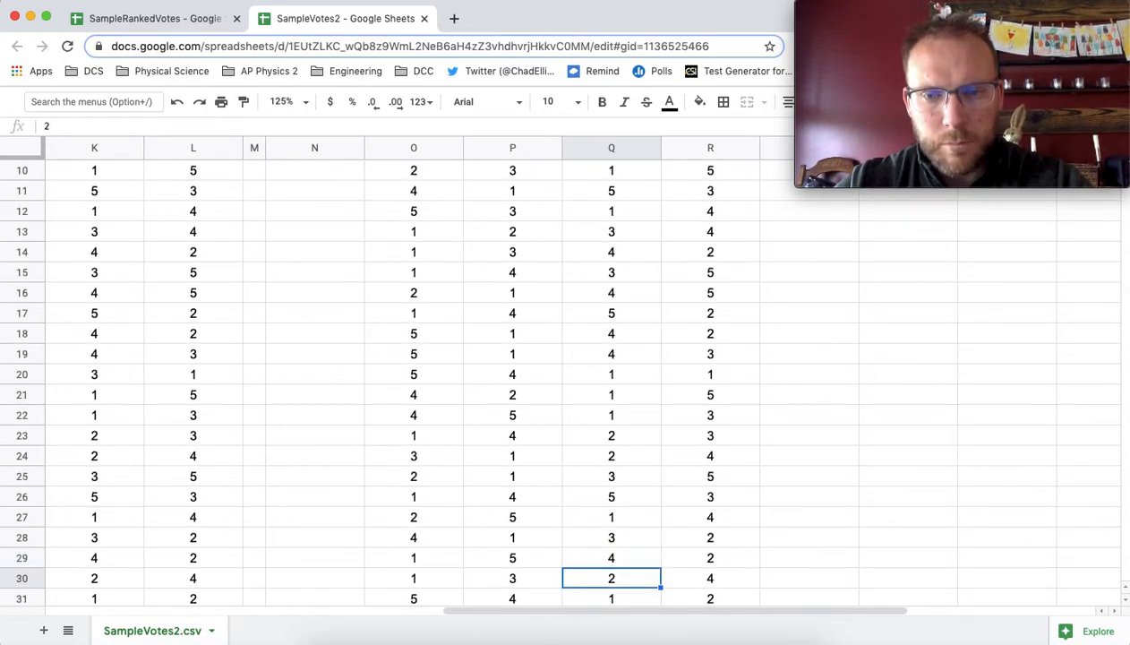
{"action": "key", "text": "Left"}
{"action": "key", "text": "Left"}
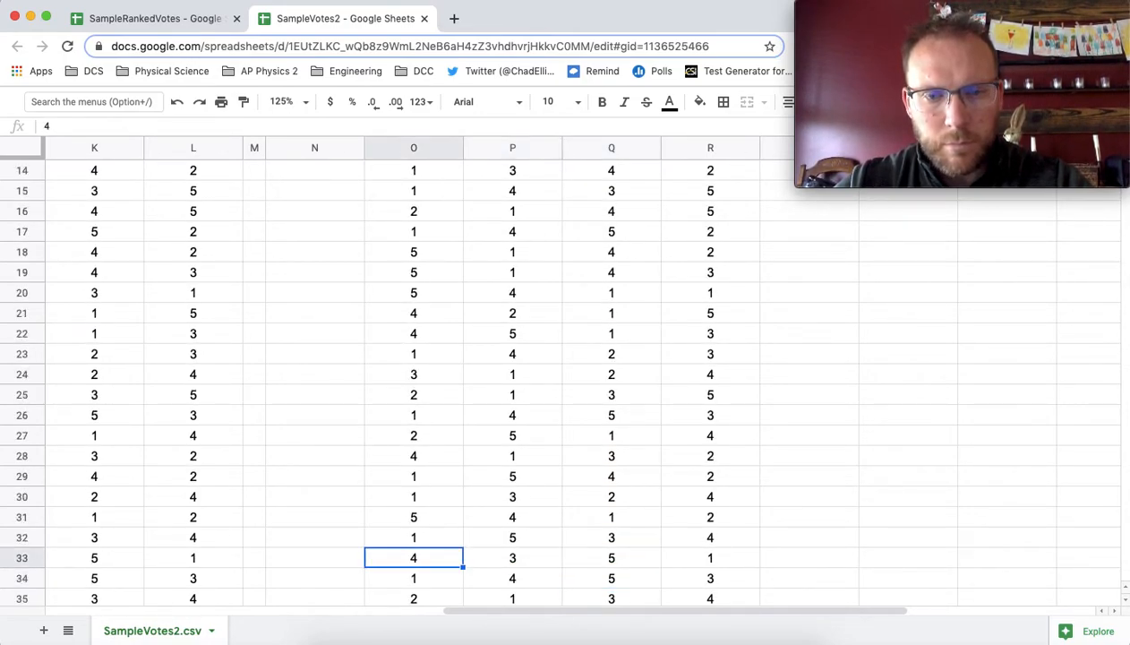
{"action": "key", "text": "Right"}
{"action": "type", "text": "1"}
{"action": "key", "text": "Return"}
Step: Transfer candidate D's first-place vote in row 49 to candidate C by setting Q49 to 1
{"action": "key", "text": "Down"}
{"action": "key", "text": "Down"}
{"action": "key", "text": "Down"}
{"action": "key", "text": "Down"}
{"action": "key", "text": "Down"}
{"action": "key", "text": "Down"}
{"action": "key", "text": "Down"}
{"action": "key", "text": "Down"}
{"action": "key", "text": "Down"}
{"action": "key", "text": "Down"}
{"action": "key", "text": "Down"}
{"action": "key", "text": "Down"}
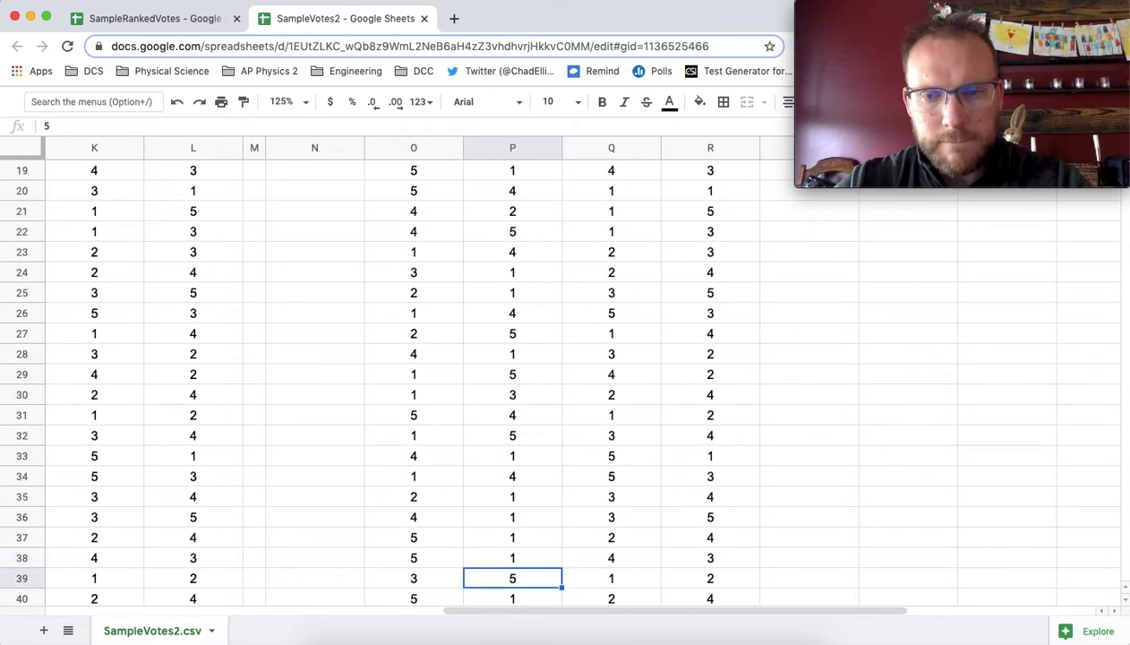
{"action": "key", "text": "Down"}
{"action": "key", "text": "Down"}
{"action": "key", "text": "Down"}
{"action": "key", "text": "Down"}
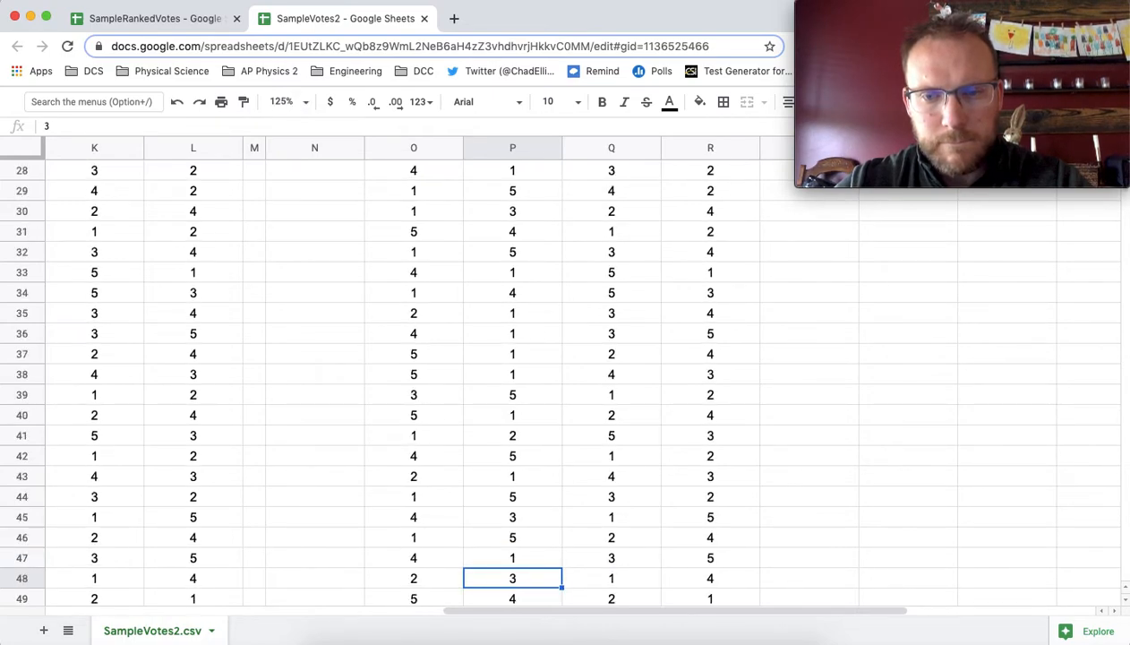
{"action": "key", "text": "Up"}
{"action": "key", "text": "Right"}
{"action": "type", "text": "1"}
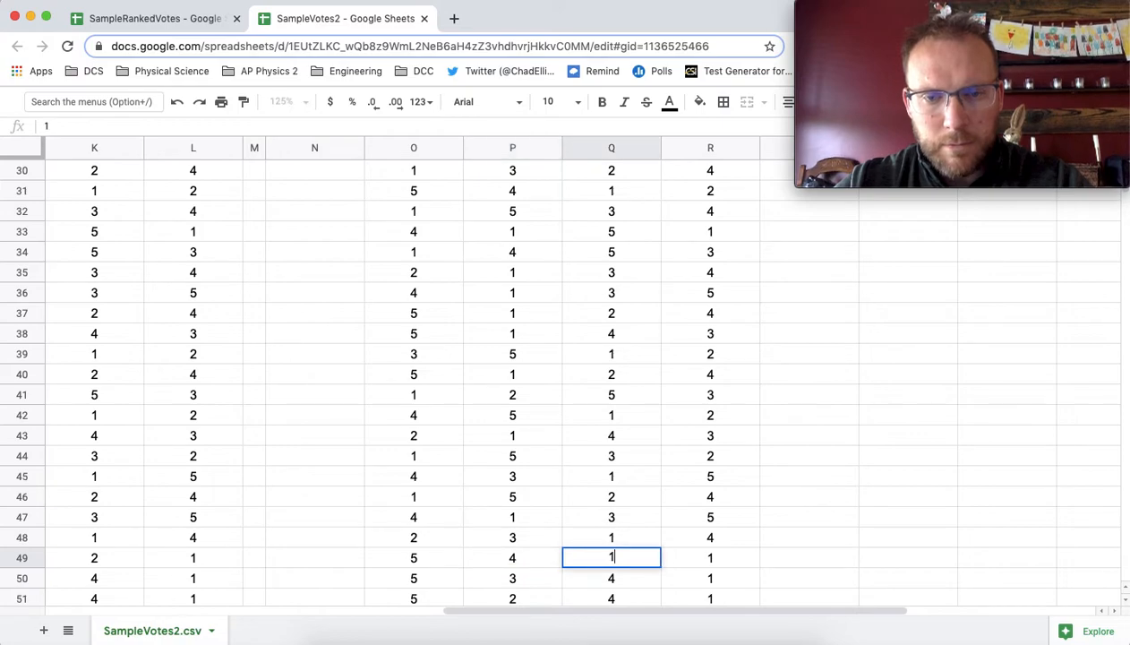
{"action": "key", "text": "Return"}
Step: Transfer candidate D's first-place votes in rows 50 and 51 to candidate B by setting P50 and P51 to 1
{"action": "key", "text": "Left"}
{"action": "type", "text": "1"}
{"action": "key", "text": "Return"}
{"action": "type", "text": "1"}
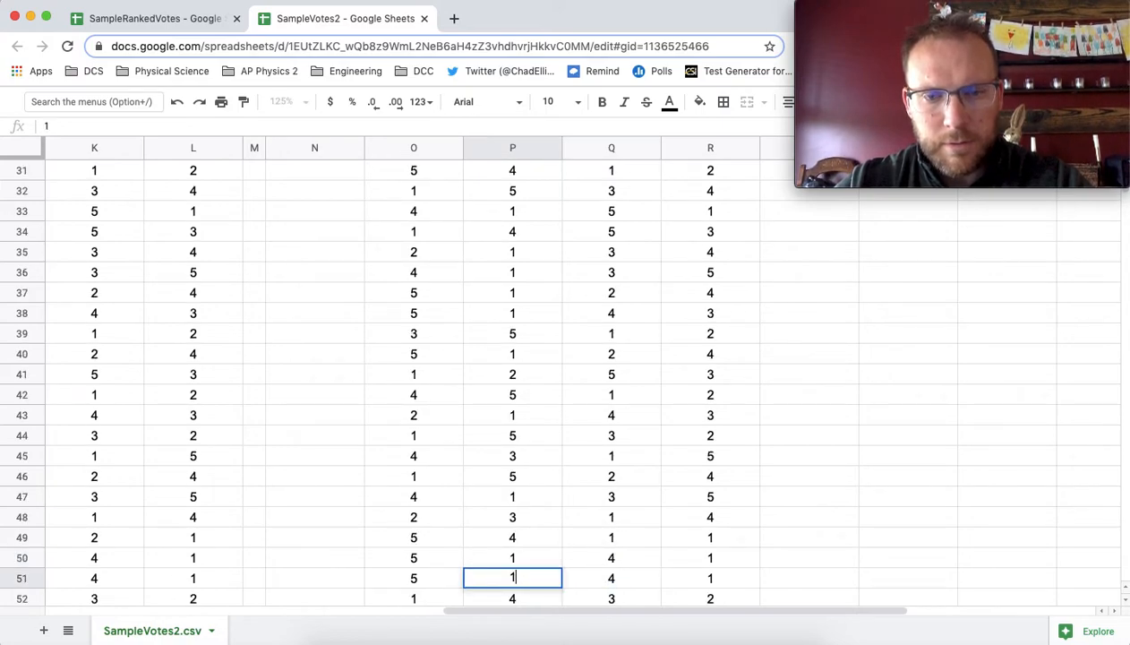
{"action": "key", "text": "Return"}
Step: Transfer candidate D's first-place votes in rows 54 and 55 to candidate A by setting O54 and O55 to 1
{"action": "key", "text": "Down"}
{"action": "key", "text": "Down"}
{"action": "key", "text": "Down"}
{"action": "key", "text": "Up"}
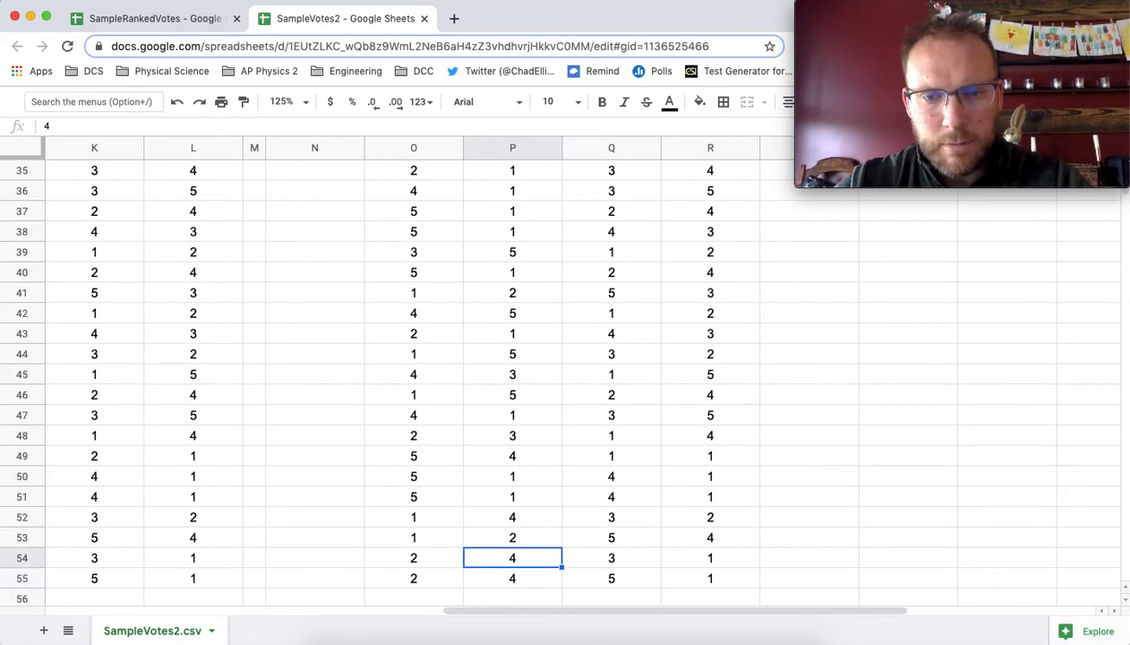
{"action": "key", "text": "Left"}
{"action": "type", "text": "1"}
{"action": "key", "text": "Return"}
{"action": "type", "text": "1"}
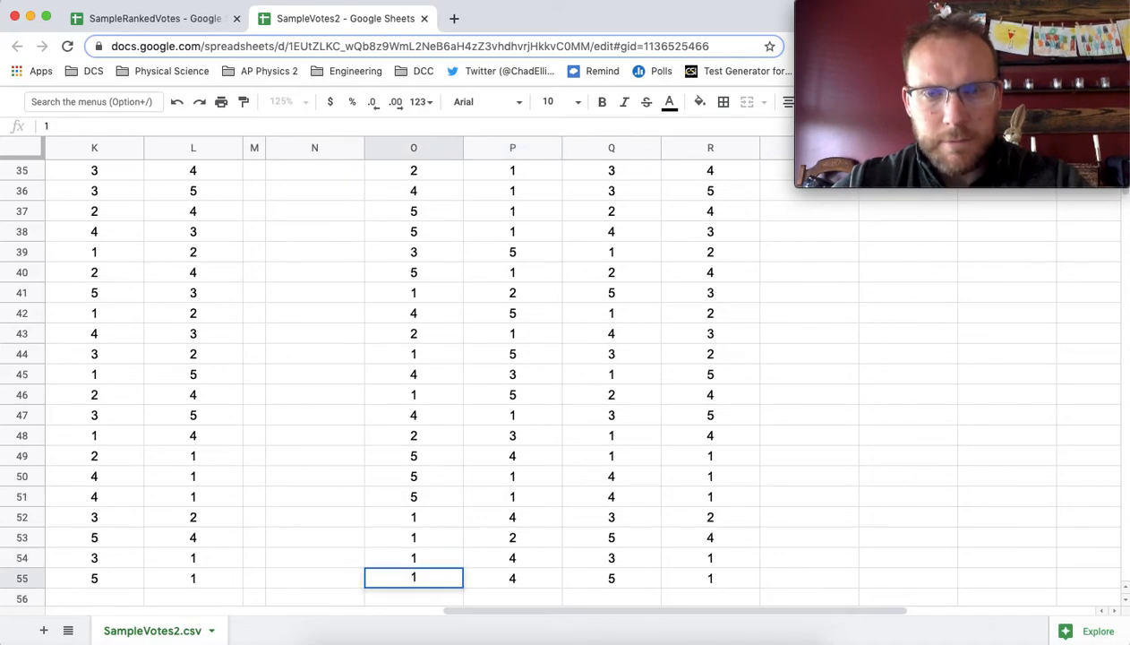
Step: Eliminate candidate D from the newest table by deleting column R
{"action": "scroll", "coordinate": [743, 209], "scroll_direction": "up", "scroll_amount": 10}
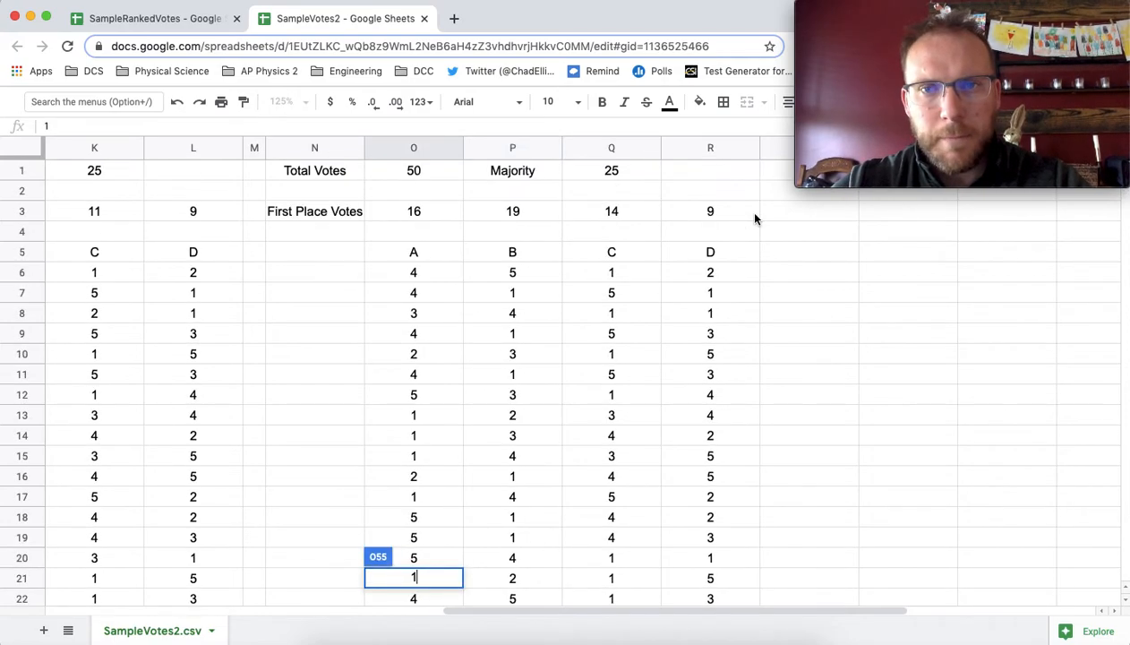
{"action": "right_click", "coordinate": [749, 150]}
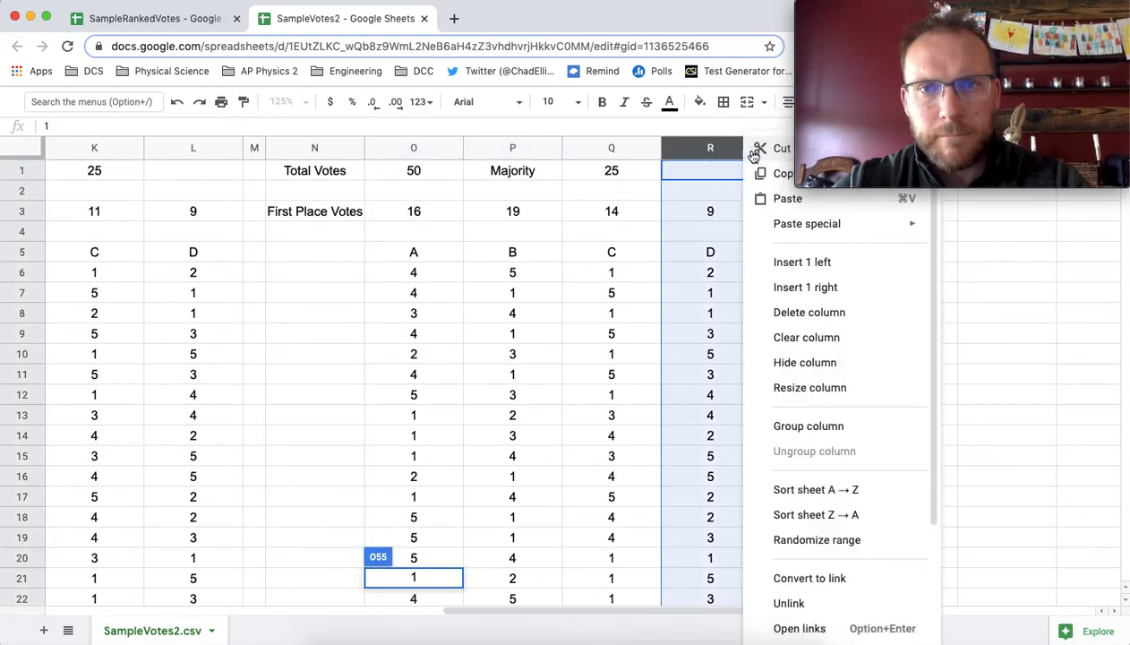
{"action": "left_click", "coordinate": [810, 313]}
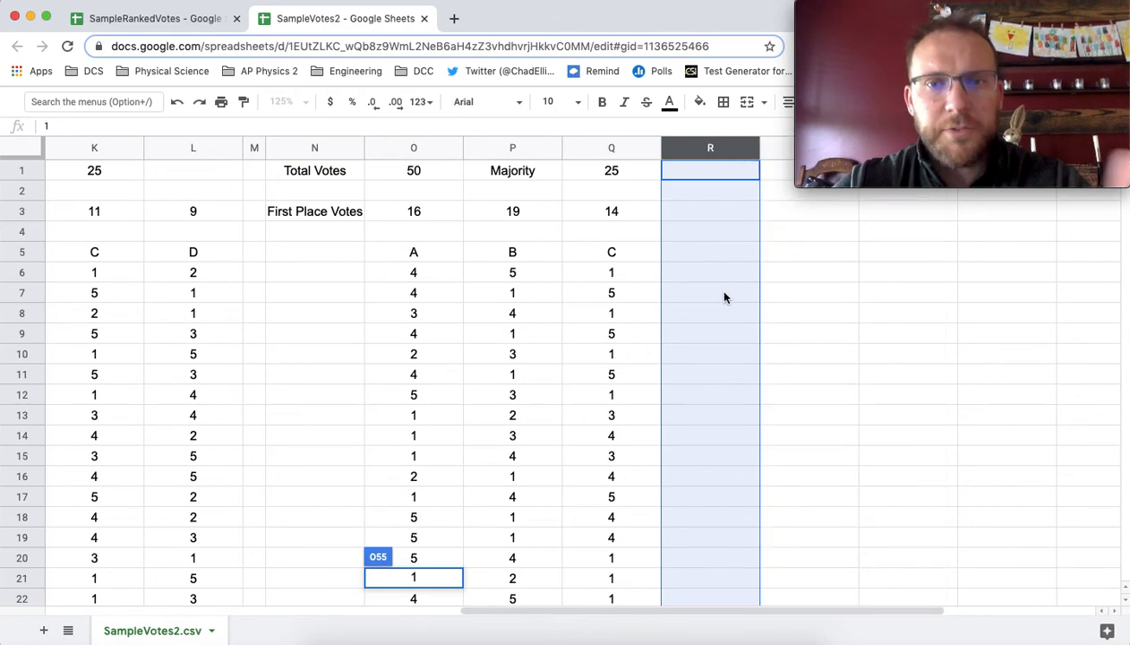
Step: Compare the remaining candidates' first-place vote counts in row 3 with the majority and with the original five-candidate table
{"action": "scroll", "coordinate": [725, 297], "scroll_direction": "left", "scroll_amount": 2}
{"action": "left_click", "coordinate": [536, 213]}
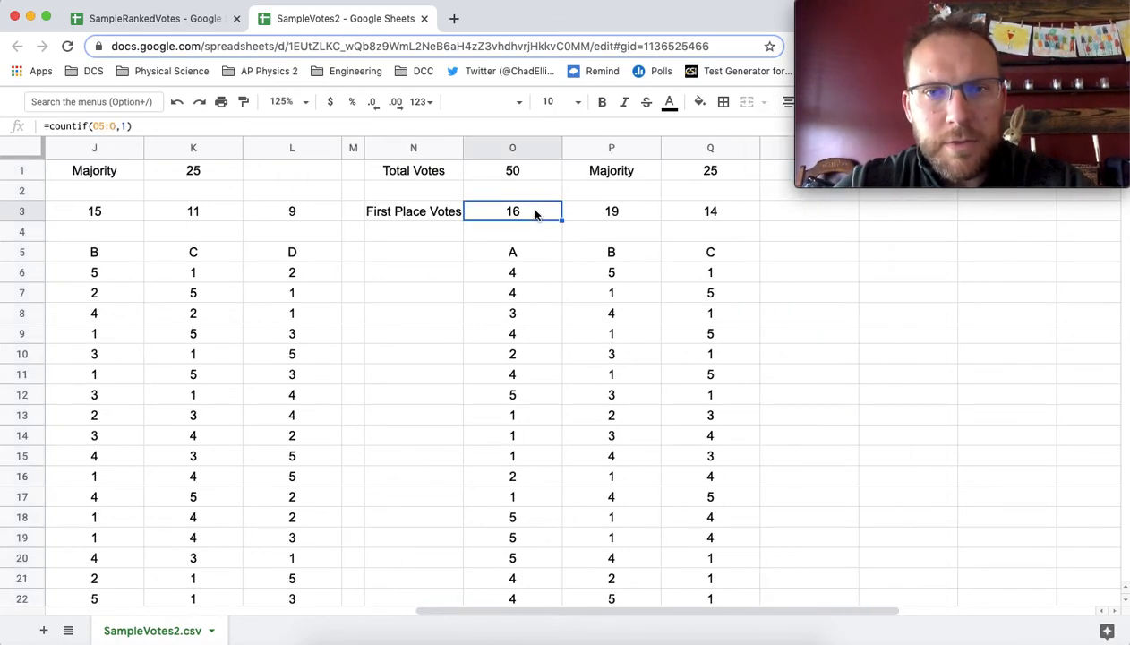
{"action": "left_click", "coordinate": [636, 173]}
{"action": "left_click", "coordinate": [624, 203]}
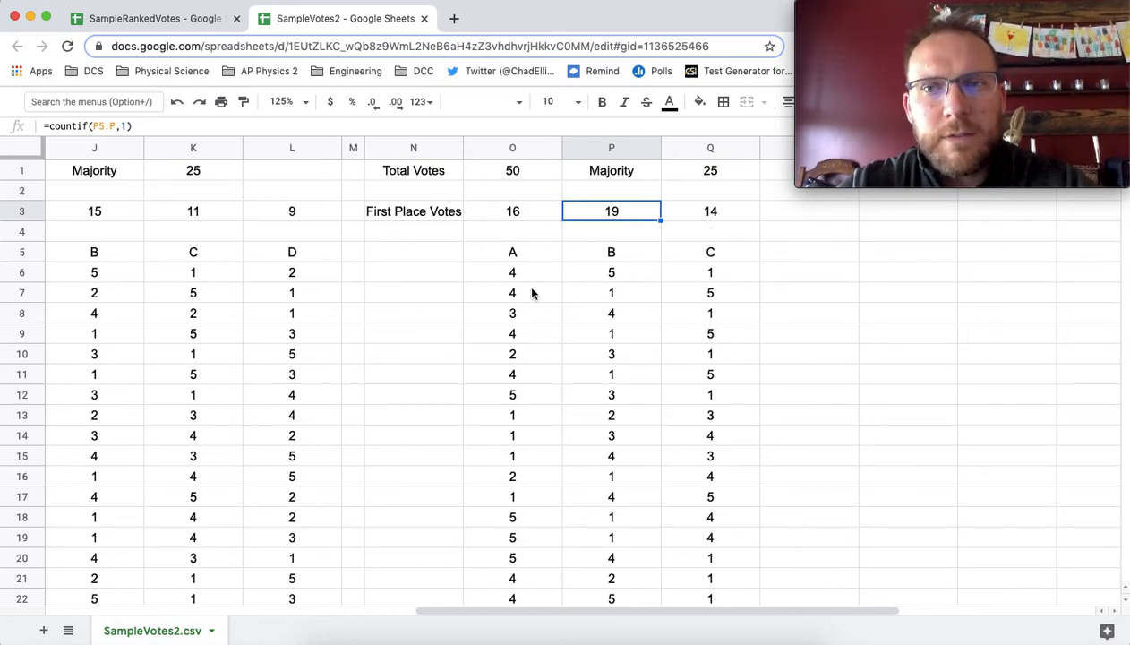
{"action": "scroll", "coordinate": [530, 294], "scroll_direction": "left", "scroll_amount": 10}
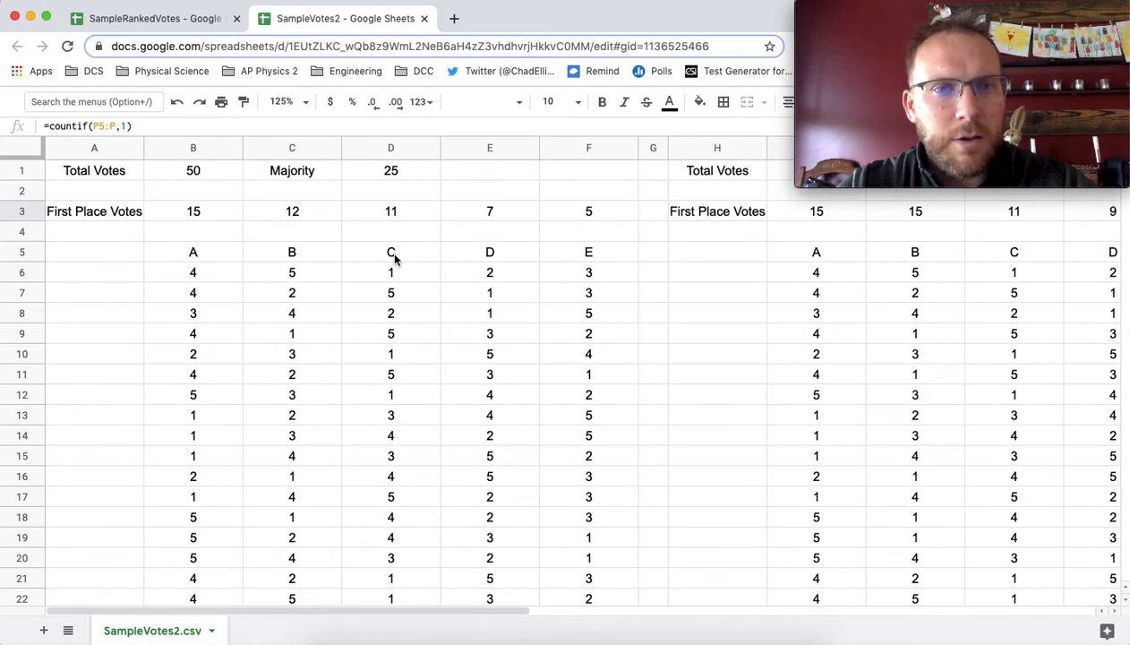